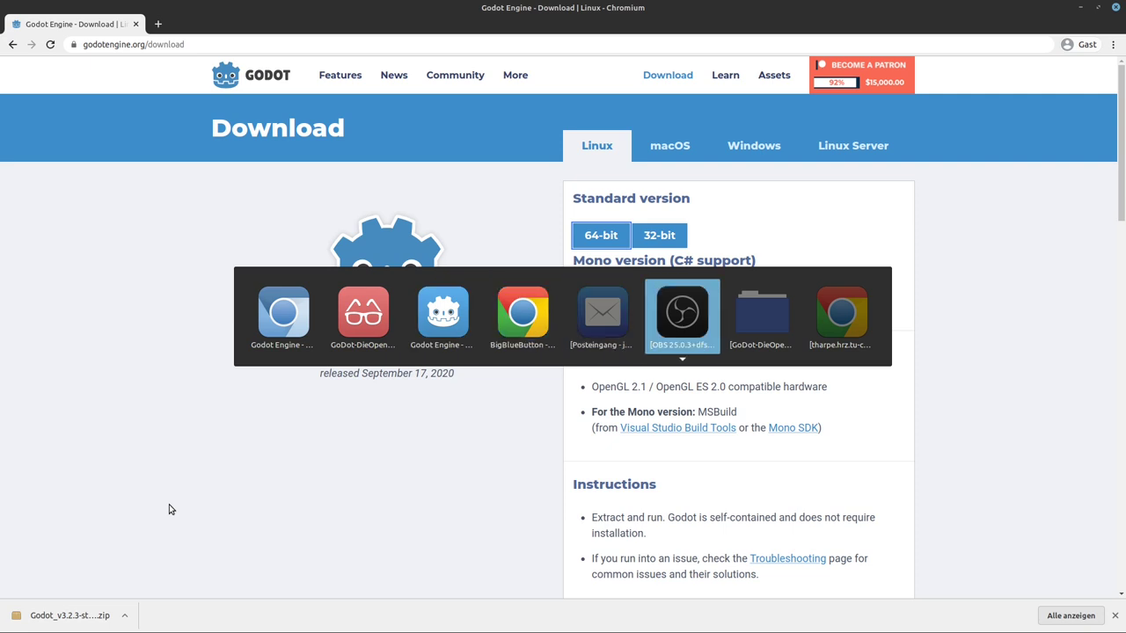
Step: Switch to the file manager, extract Godot_v3.2.3-stable_x11.64.zip in the Downloads folder and launch the extracted Godot executable
key("alt+Tab")
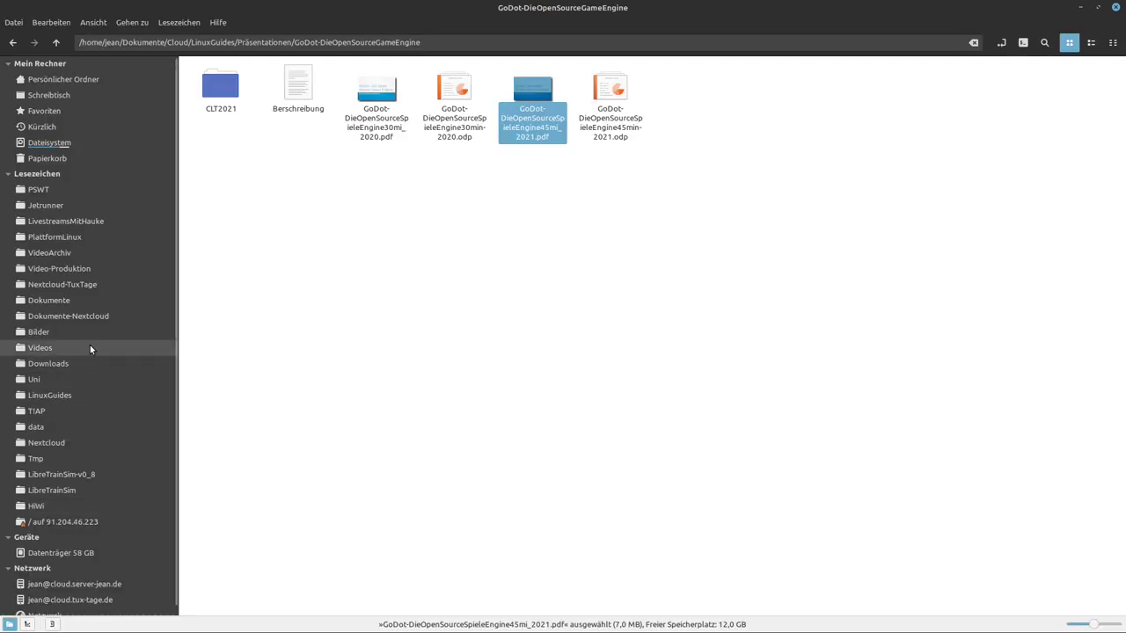
left_click(112, 366)
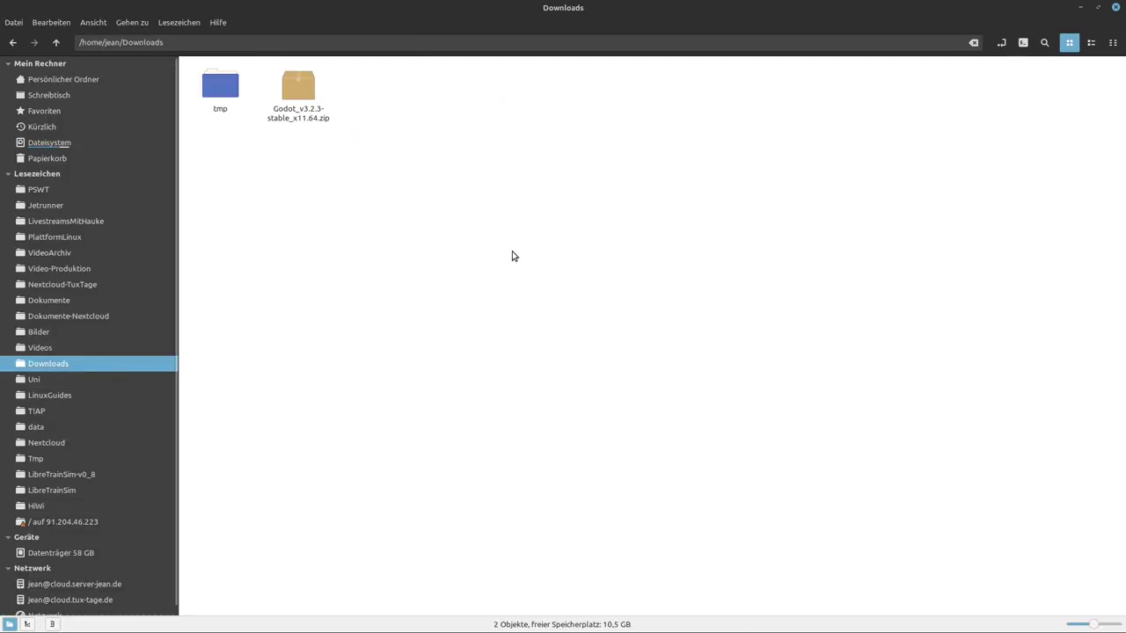
right_click(309, 88)
left_click(370, 276)
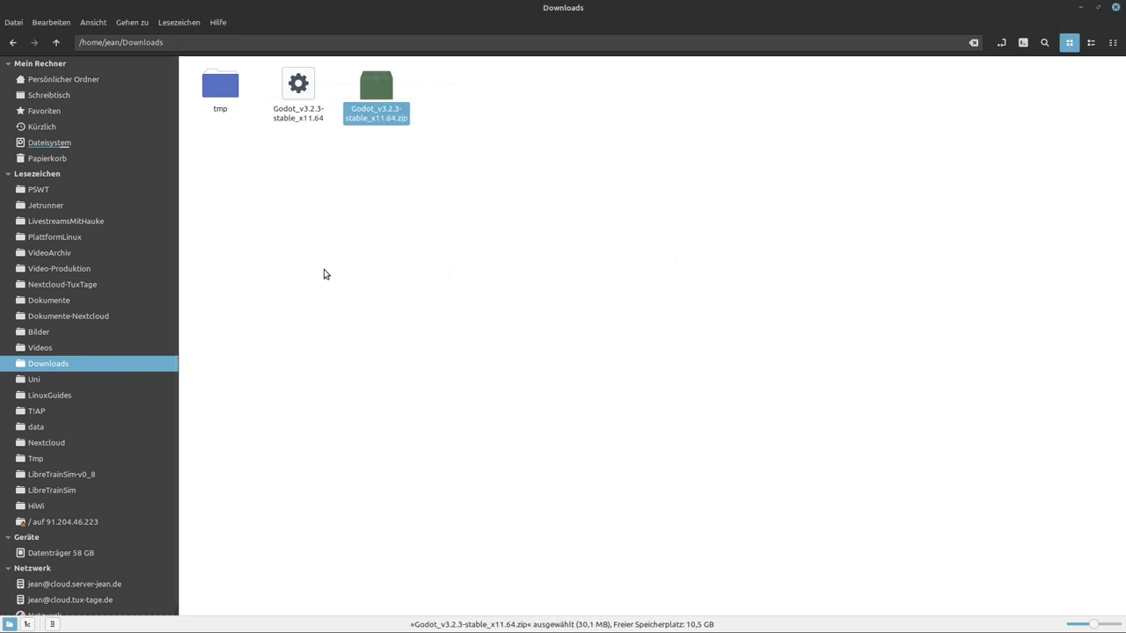
left_click(298, 86)
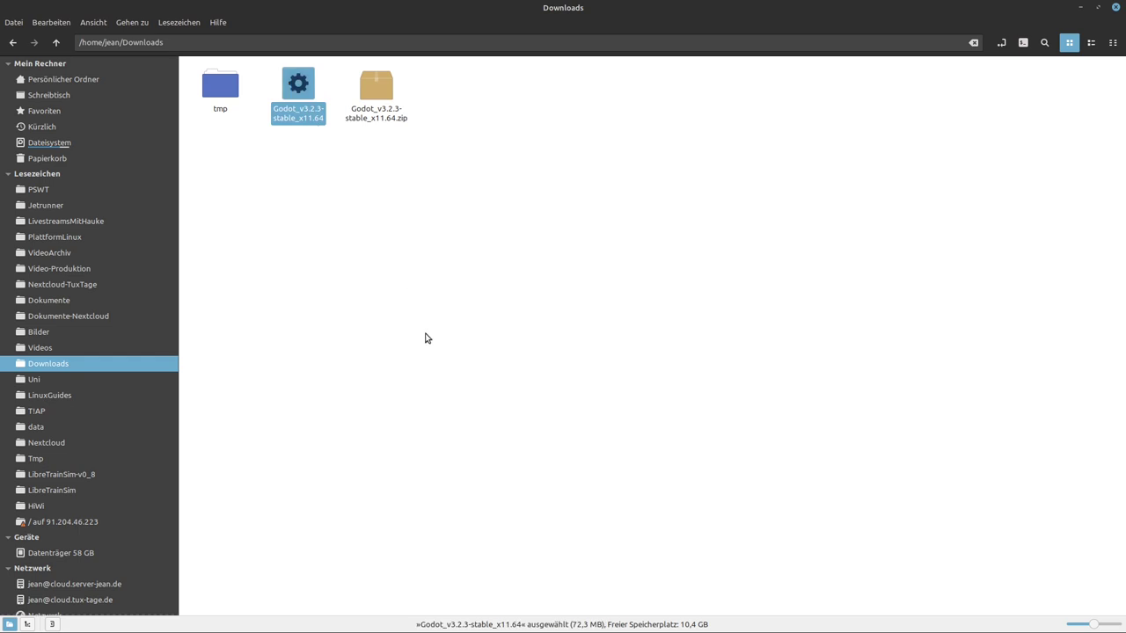
key("Return")
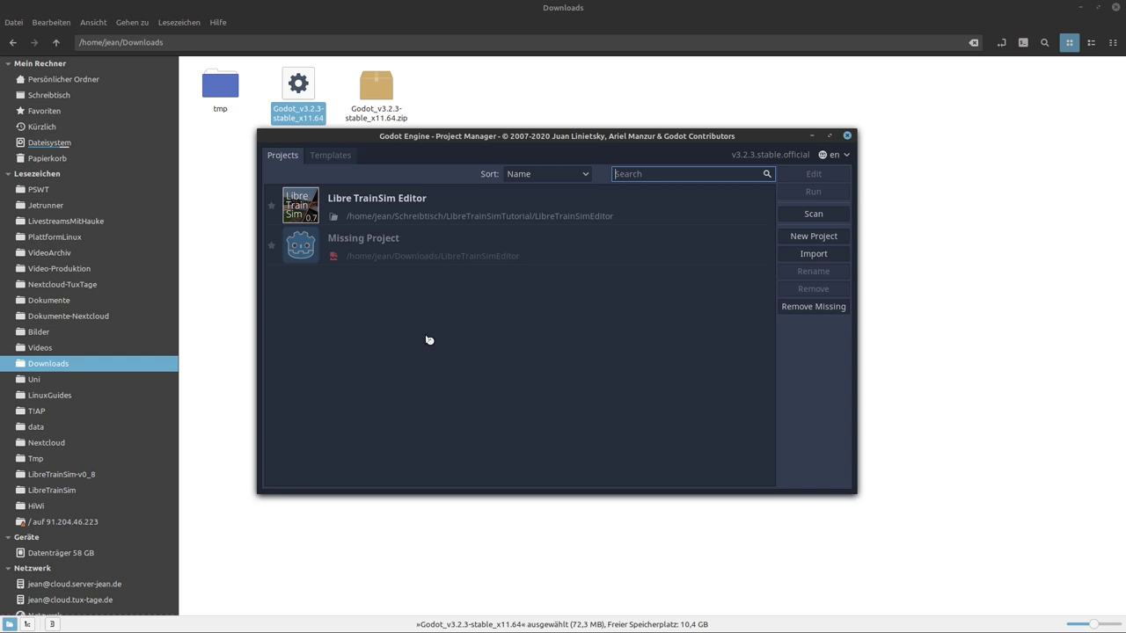
Step: Scan the Nextcloud/PC-Files/Programmieren/GoDot folder in the home directory for existing projects and look through the project list
left_click(816, 213)
scroll(402, 356, "down", 5)
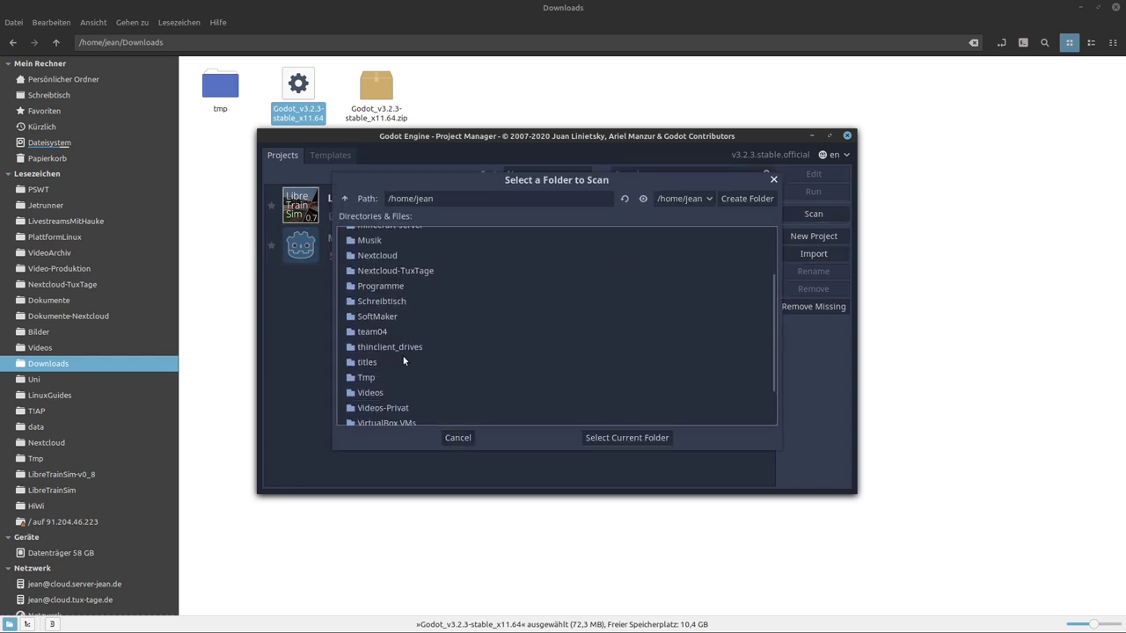
scroll(381, 364, "up", 7)
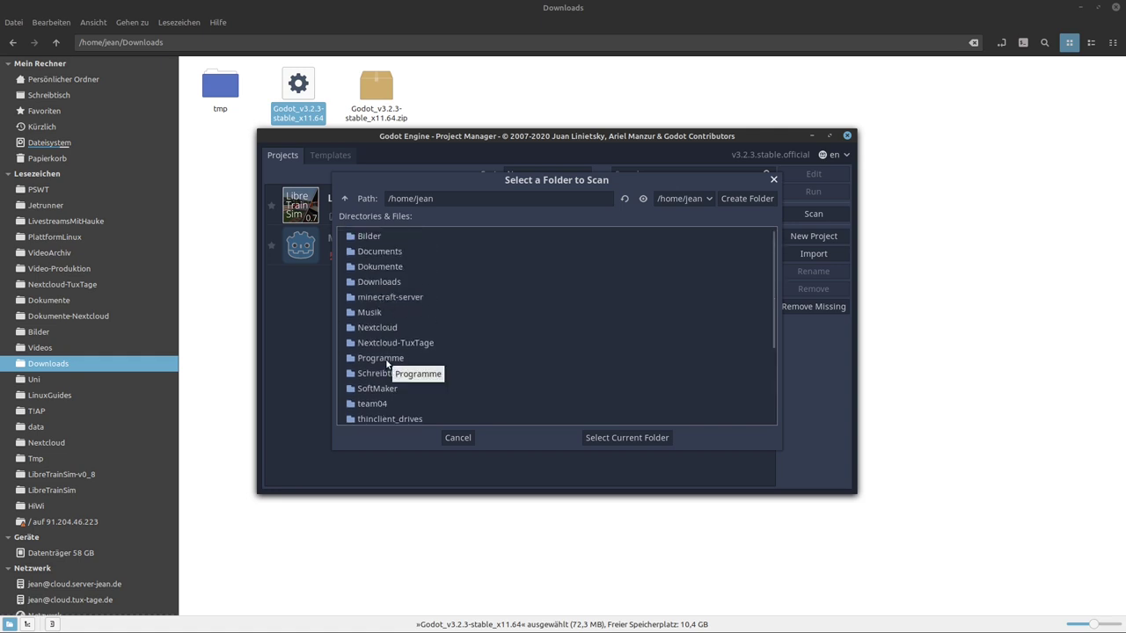
double_click(383, 329)
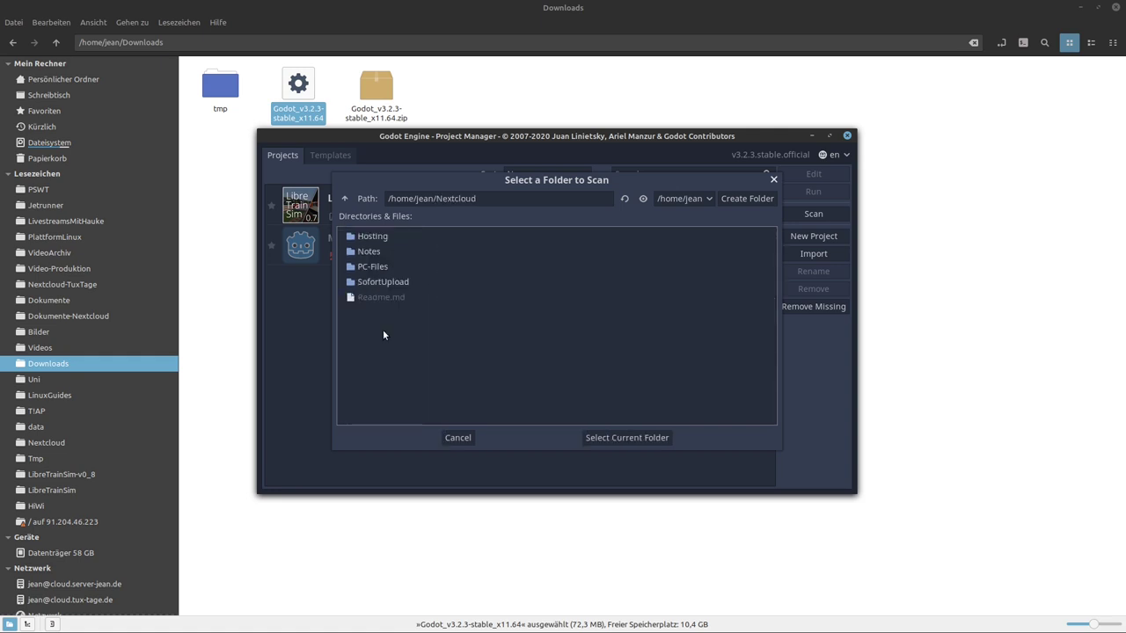
double_click(370, 266)
double_click(373, 266)
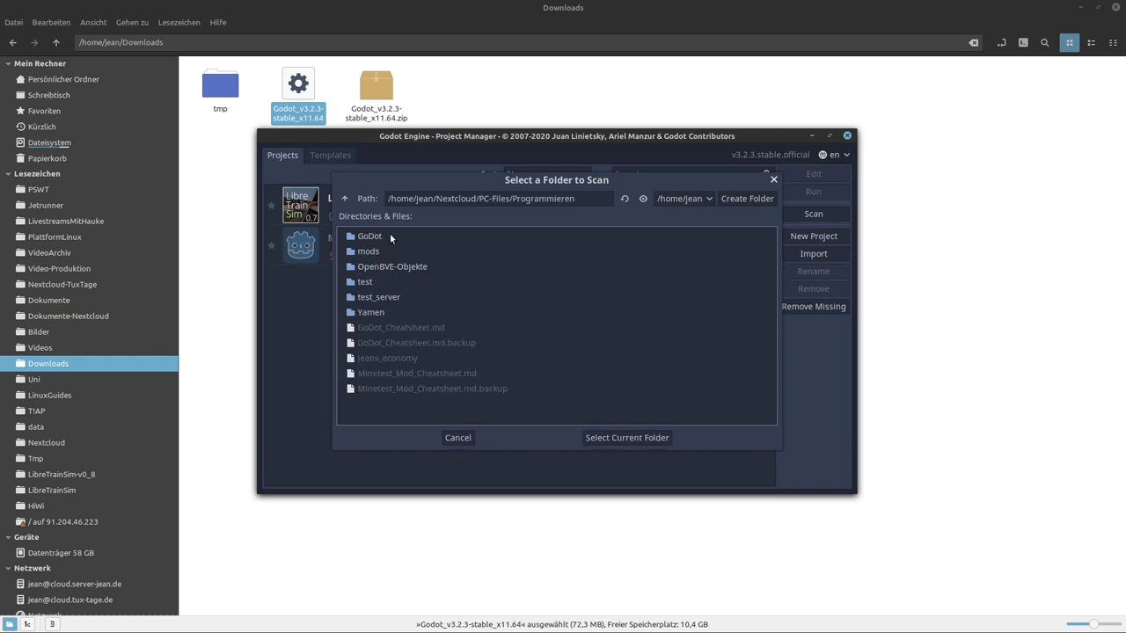
double_click(390, 235)
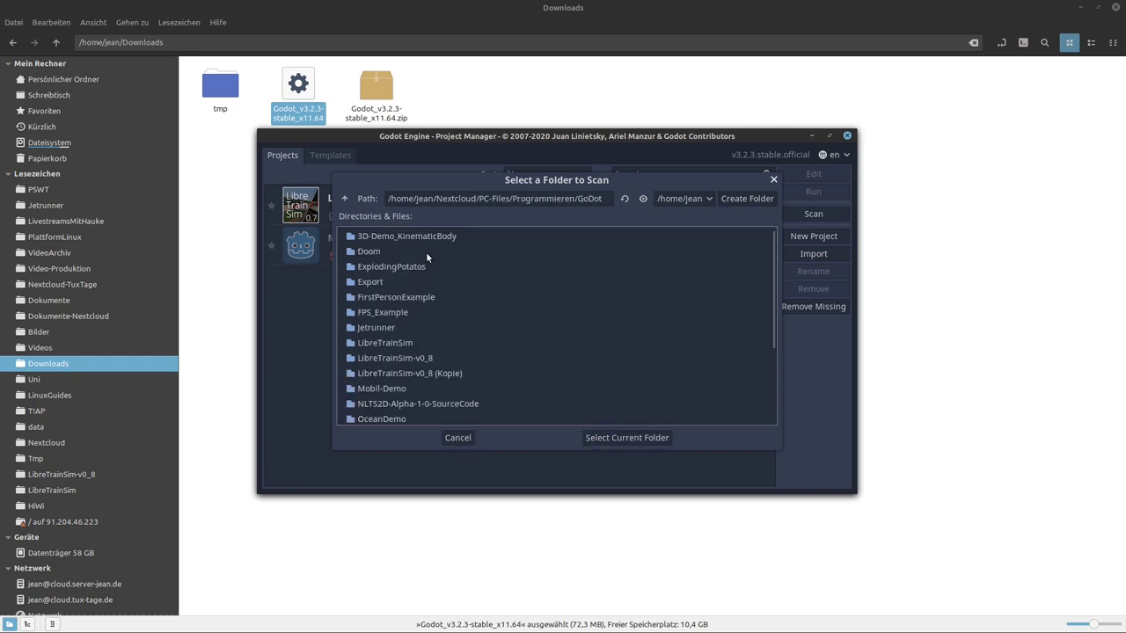
left_click(608, 437)
scroll(462, 298, "down", 10)
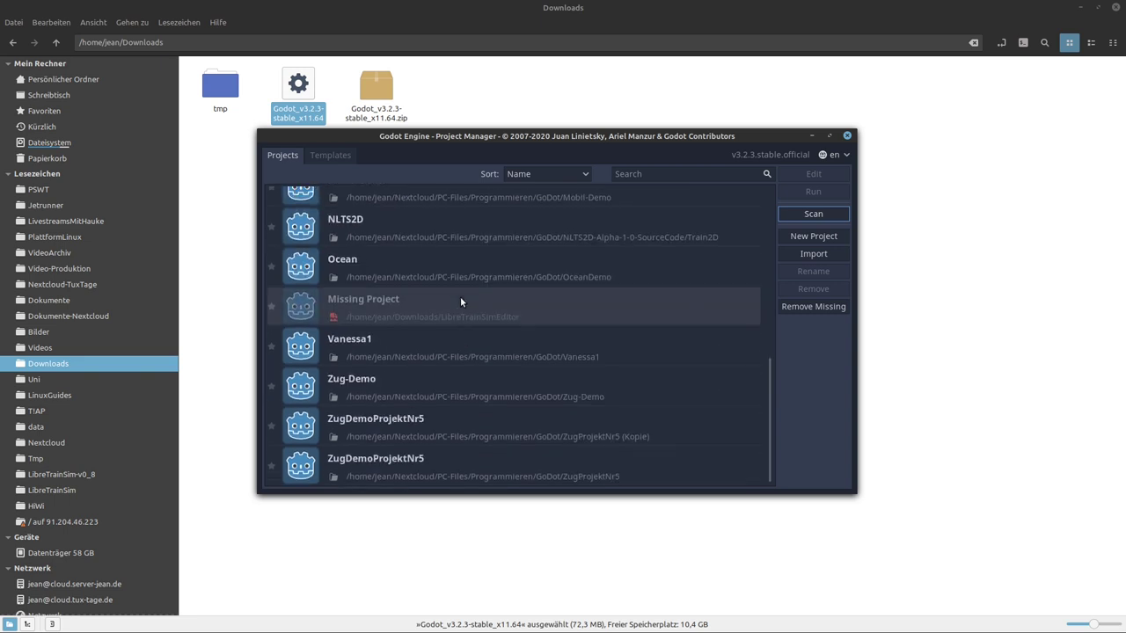
scroll(460, 296, "up", 10)
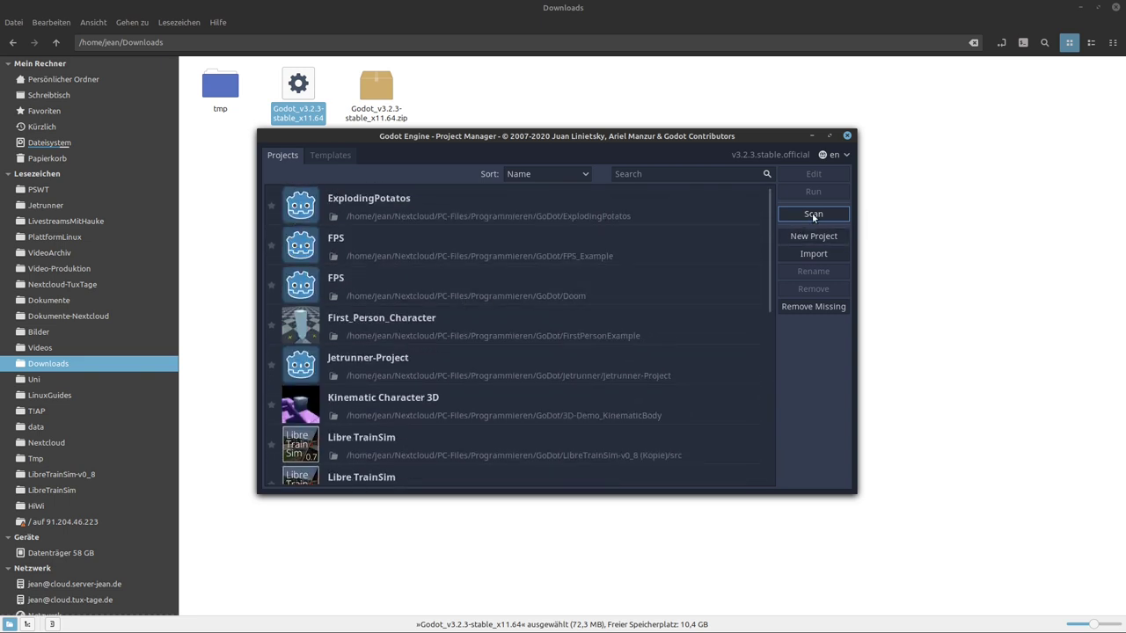
Step: Close the project manager, reopen Godot and show its online project templates
left_click(847, 134)
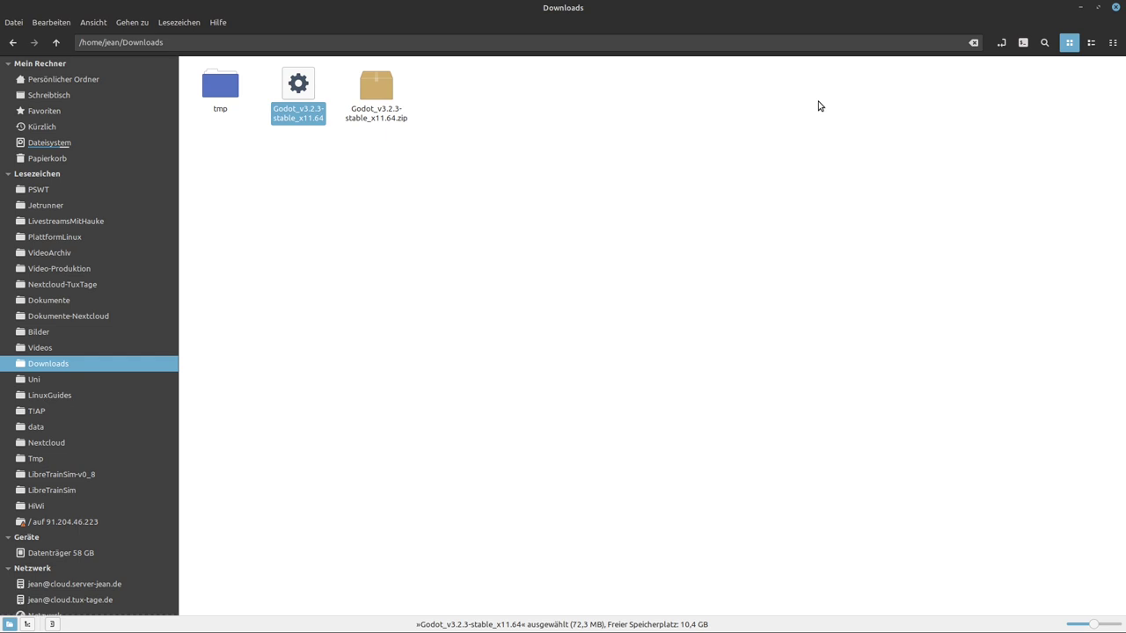
key("Return")
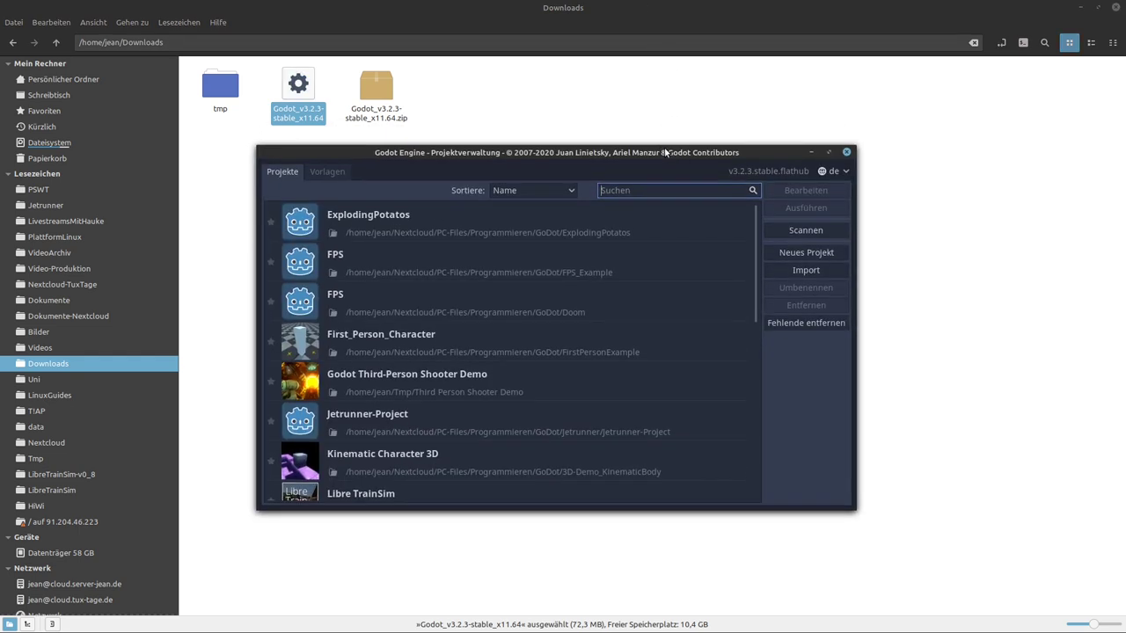
left_click(326, 172)
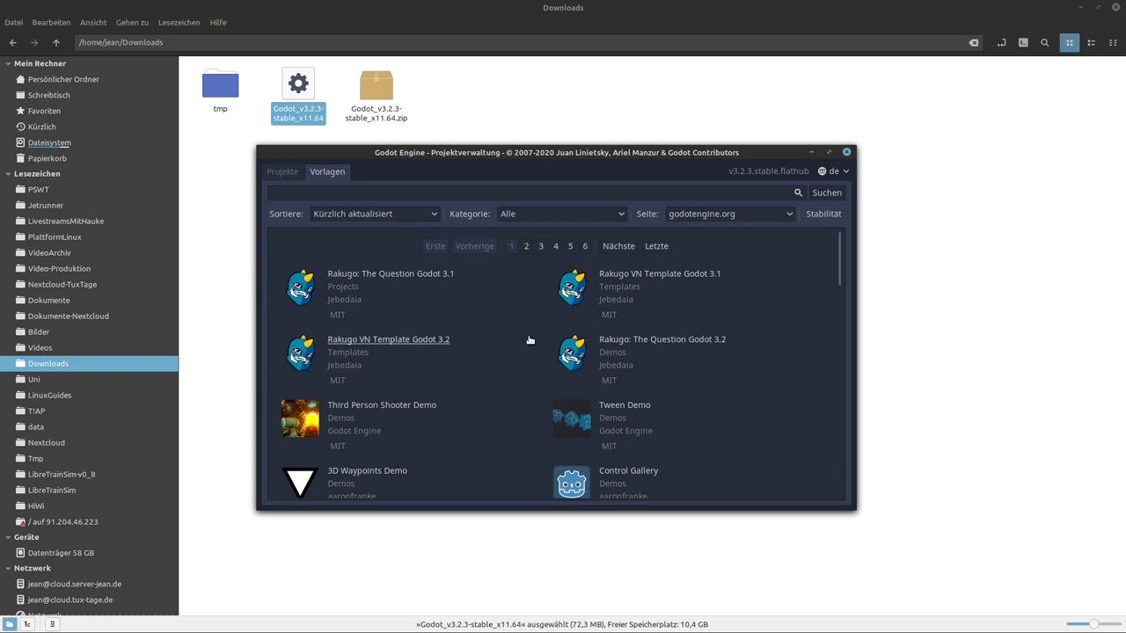
Step: Filter the online library to the Templates category and look through its entries
left_click(545, 212)
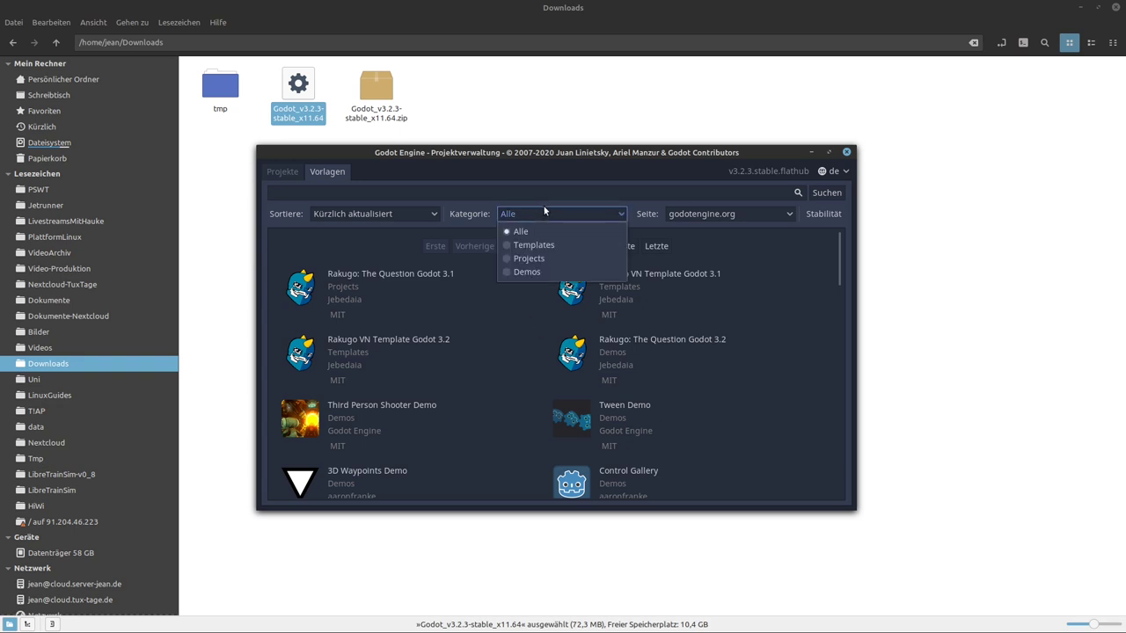
left_click(546, 243)
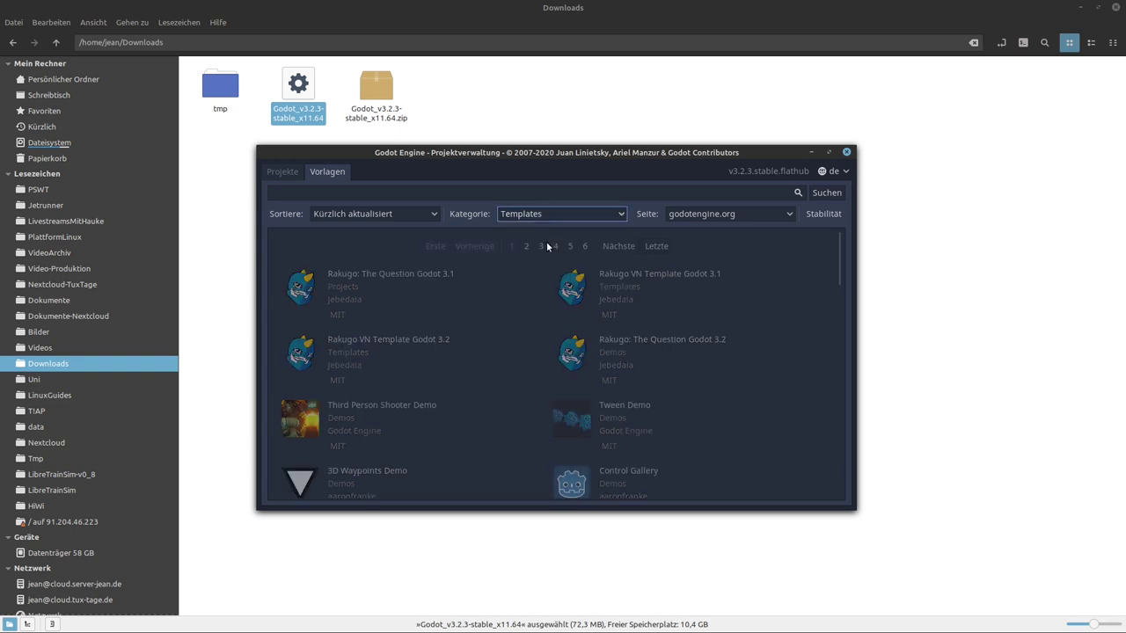
scroll(517, 290, "down", 5)
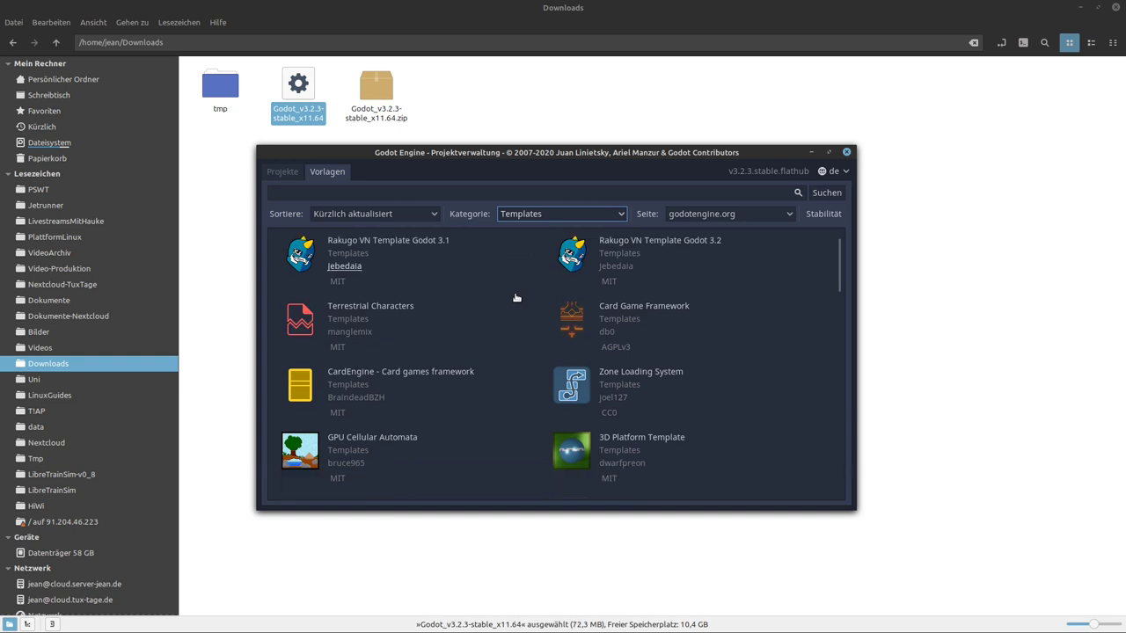
scroll(514, 286, "down", 4)
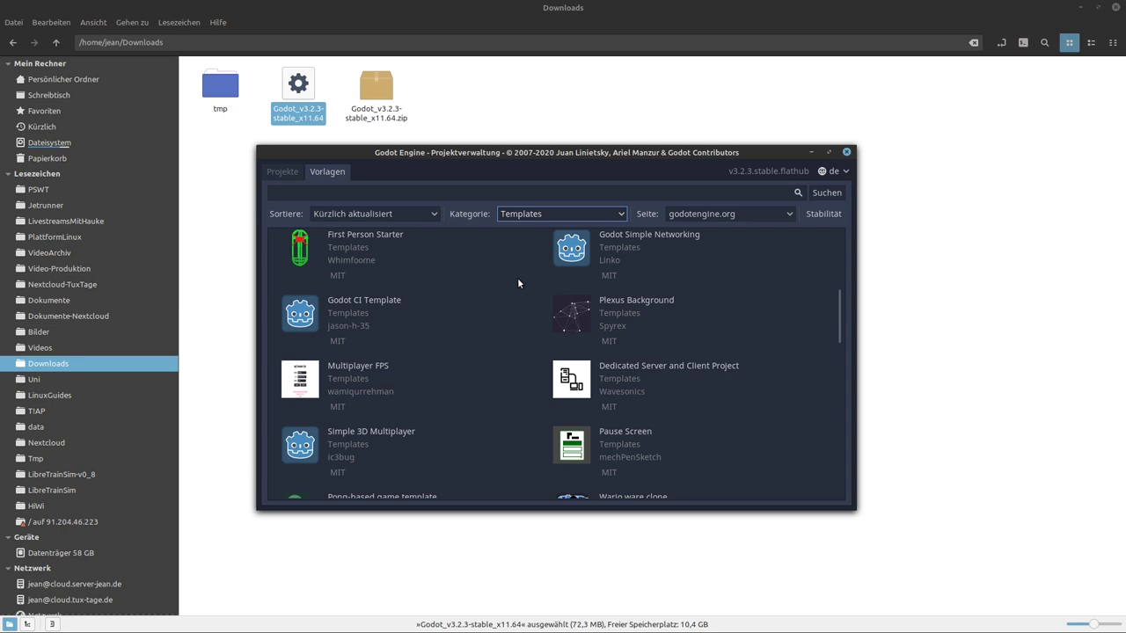
Step: Filter the online library to the Projects category and look through the available projects
left_click(549, 213)
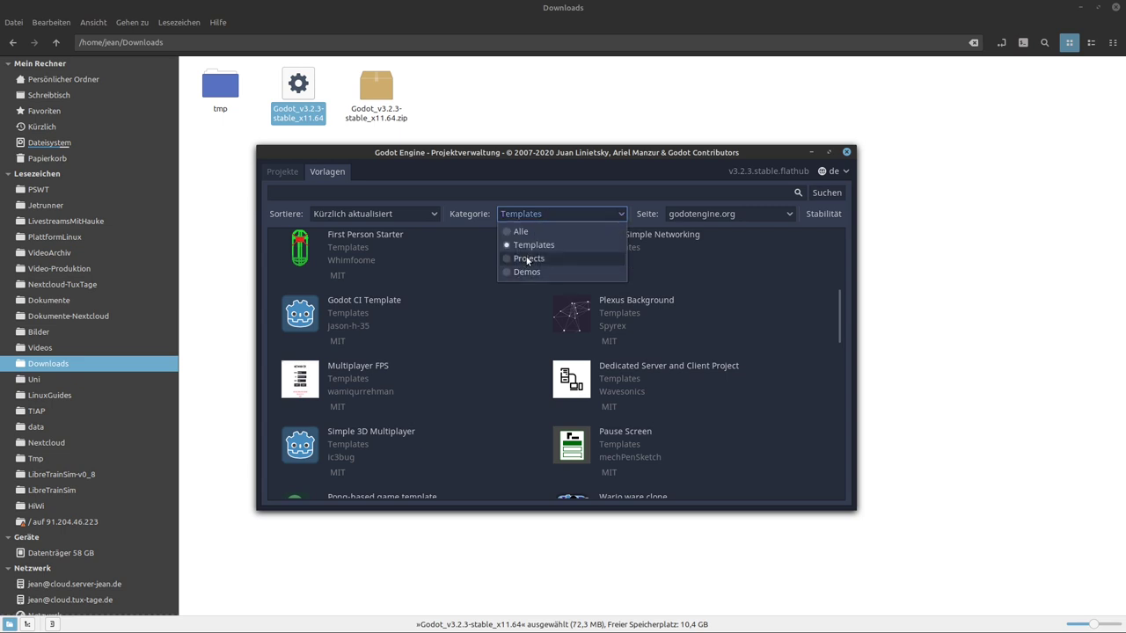
left_click(527, 260)
scroll(482, 329, "up", 5)
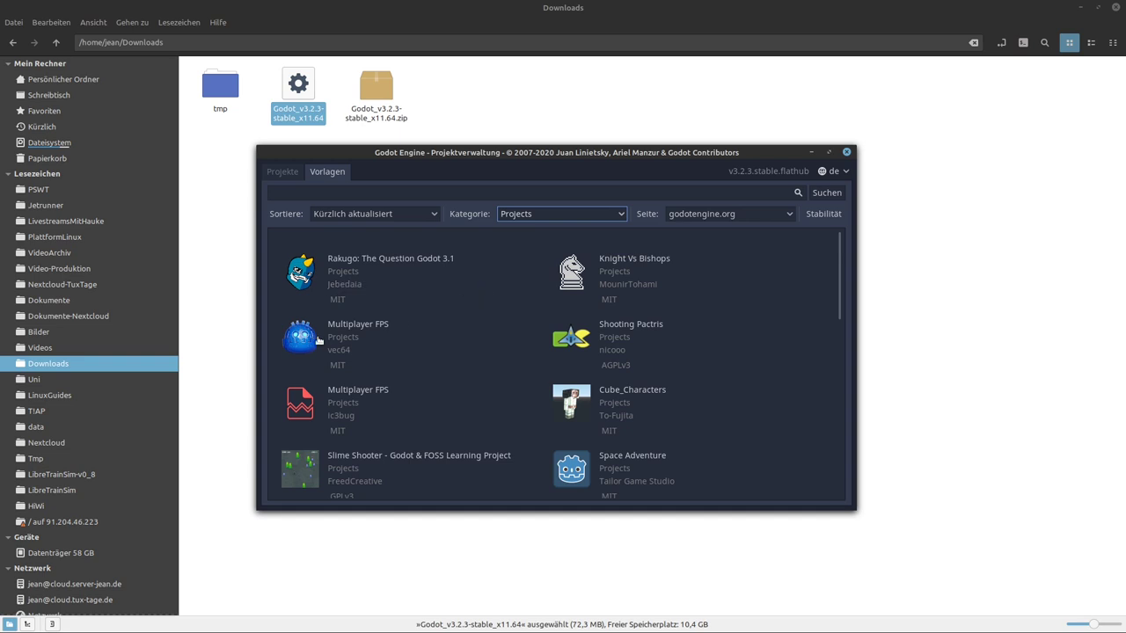
scroll(351, 327, "down", 3)
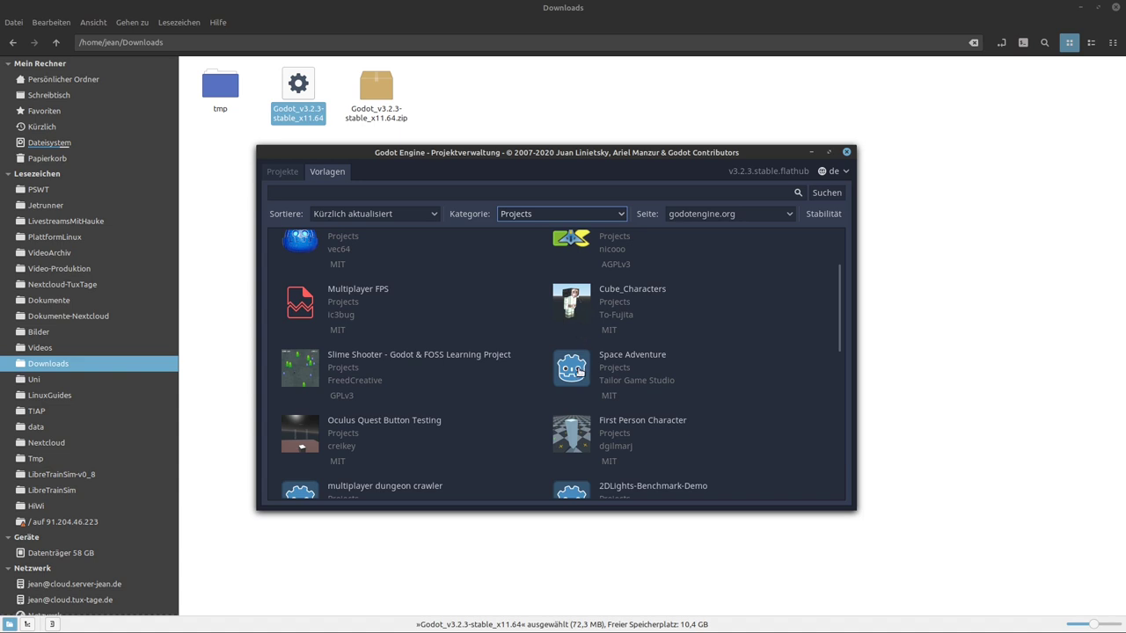
scroll(578, 373, "down", 7)
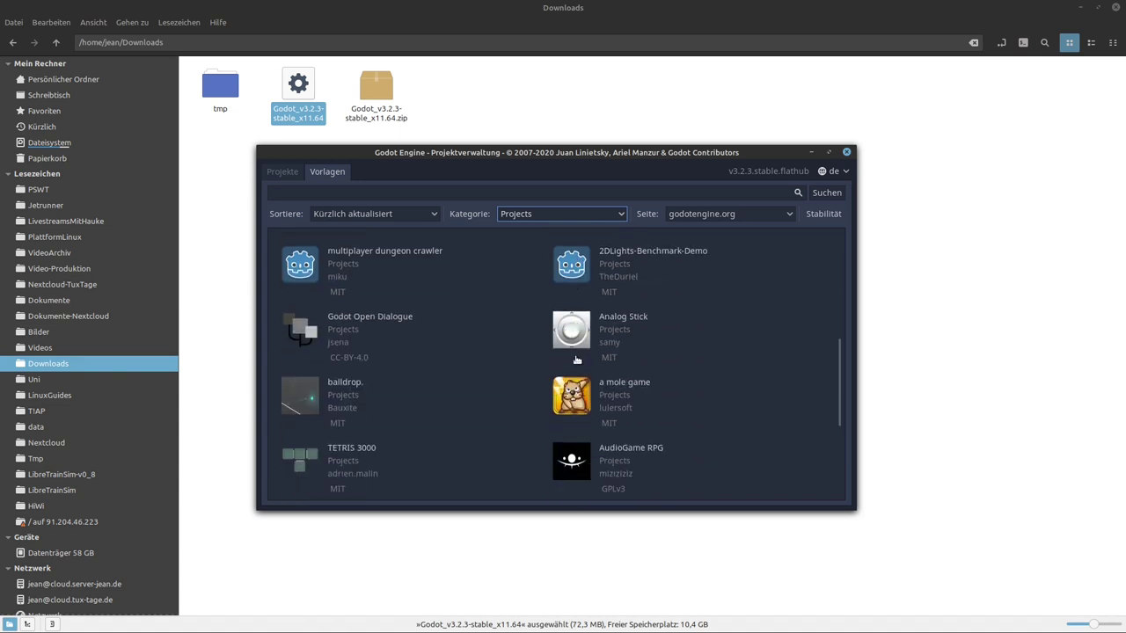
scroll(577, 360, "down", 6)
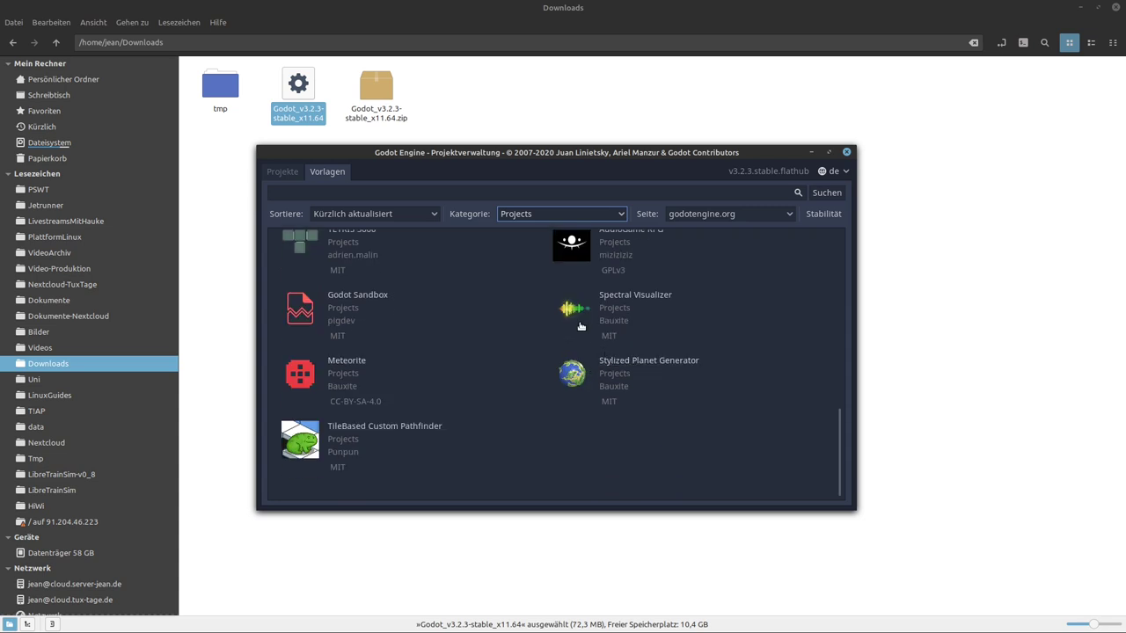
scroll(434, 356, "up", 6)
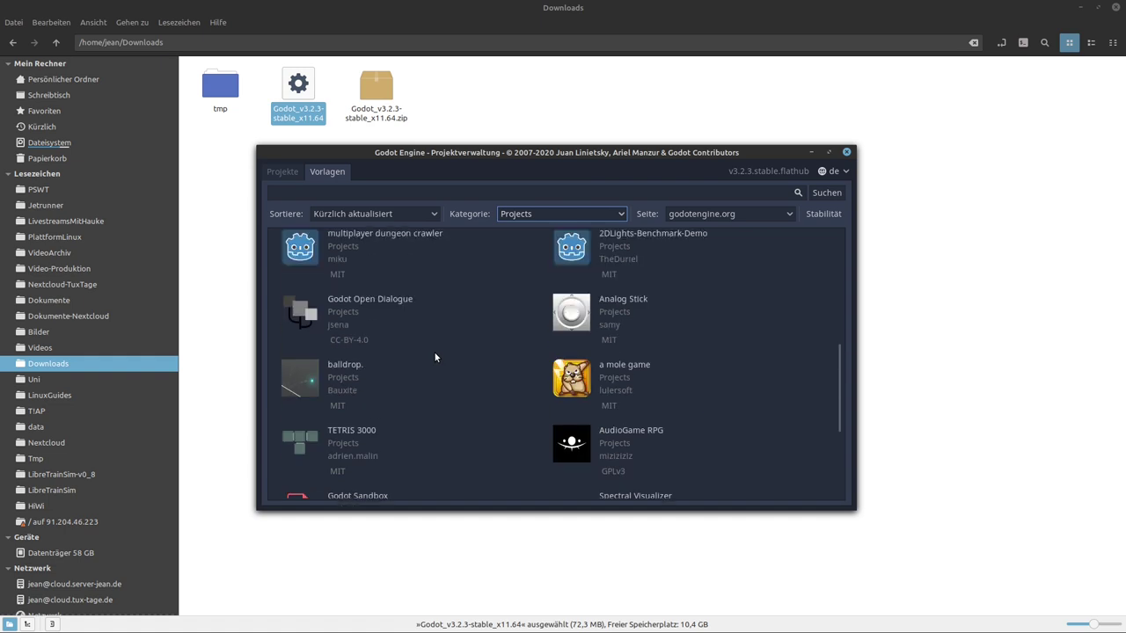
scroll(435, 350, "up", 5)
scroll(409, 383, "down", 3)
scroll(400, 386, "up", 3)
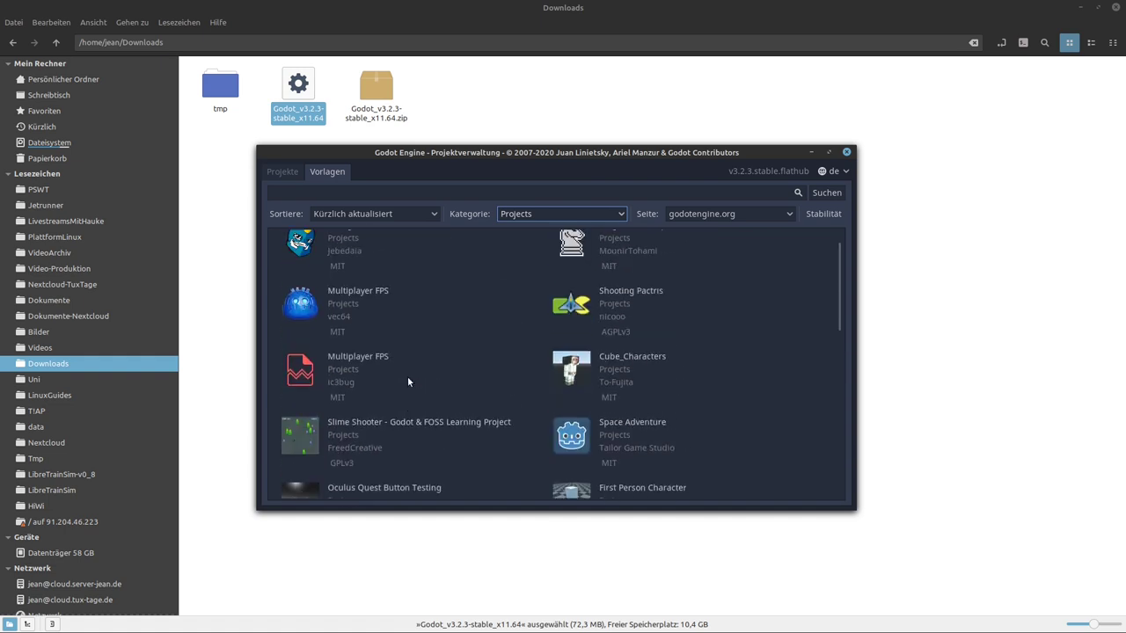
scroll(408, 377, "up", 1)
Step: Filter the online library to the Demos category and view the details of the Third Person Shooter Demo
left_click(519, 214)
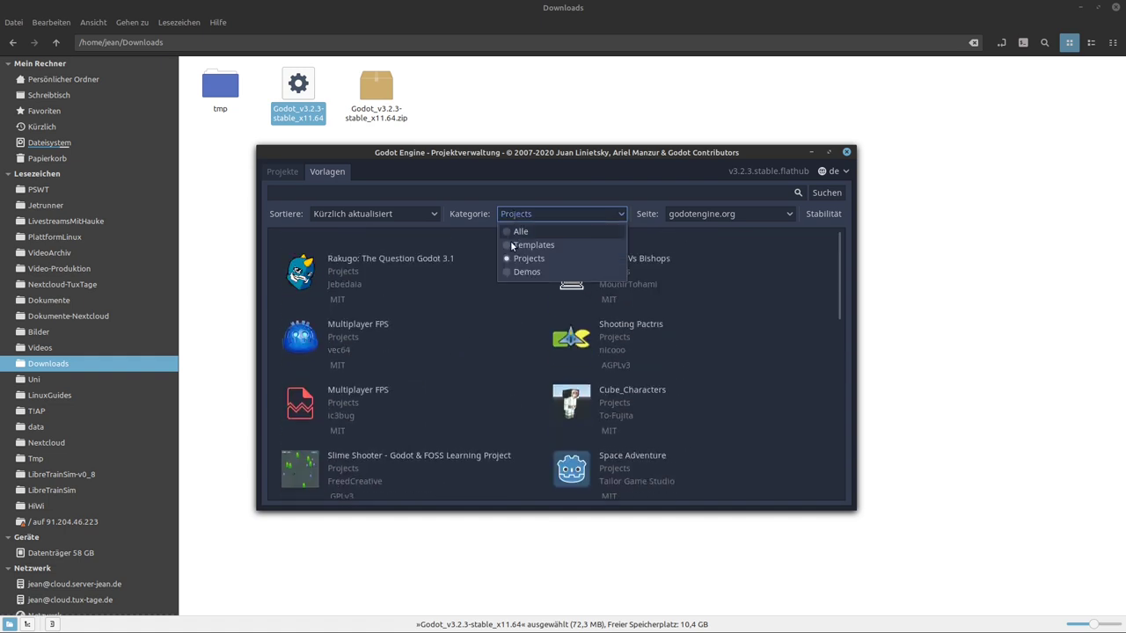
left_click(527, 272)
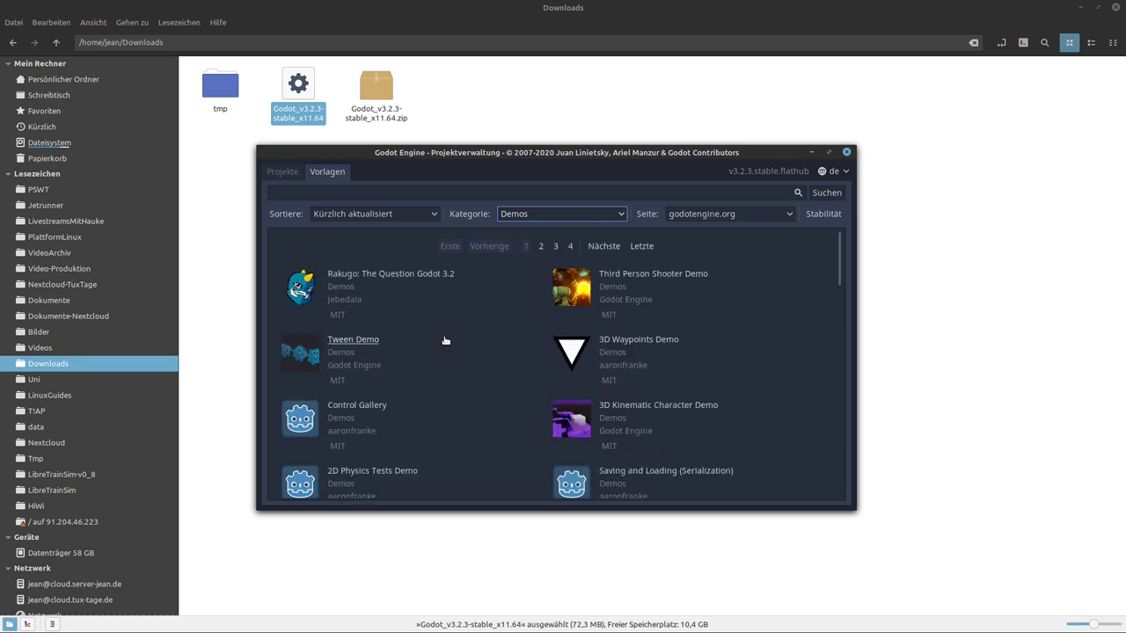
left_click(577, 288)
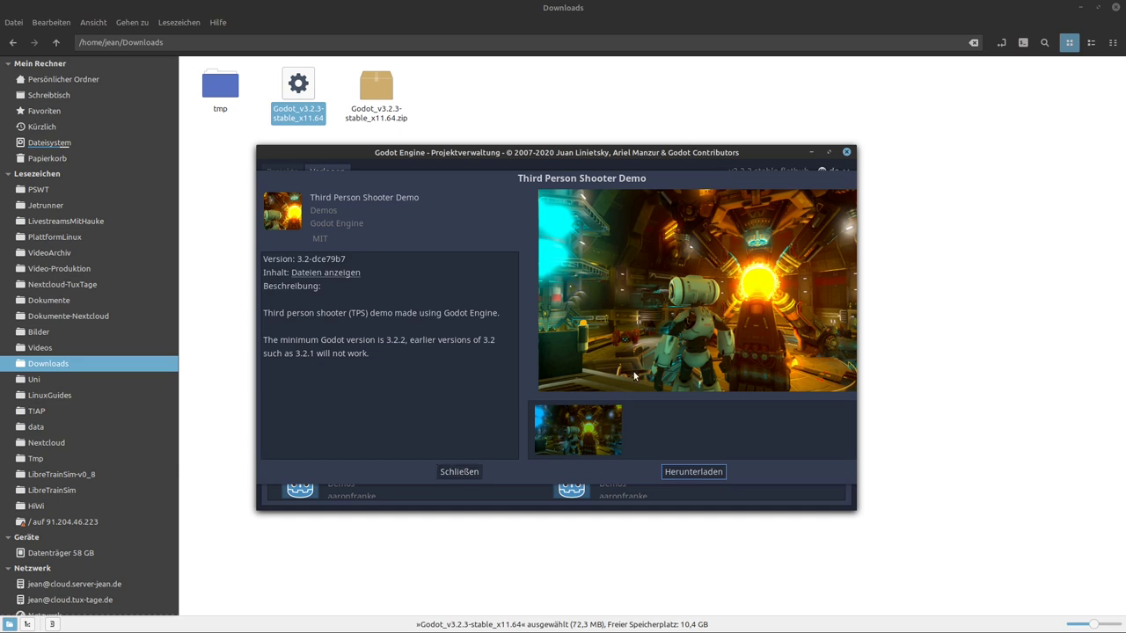
left_click(453, 471)
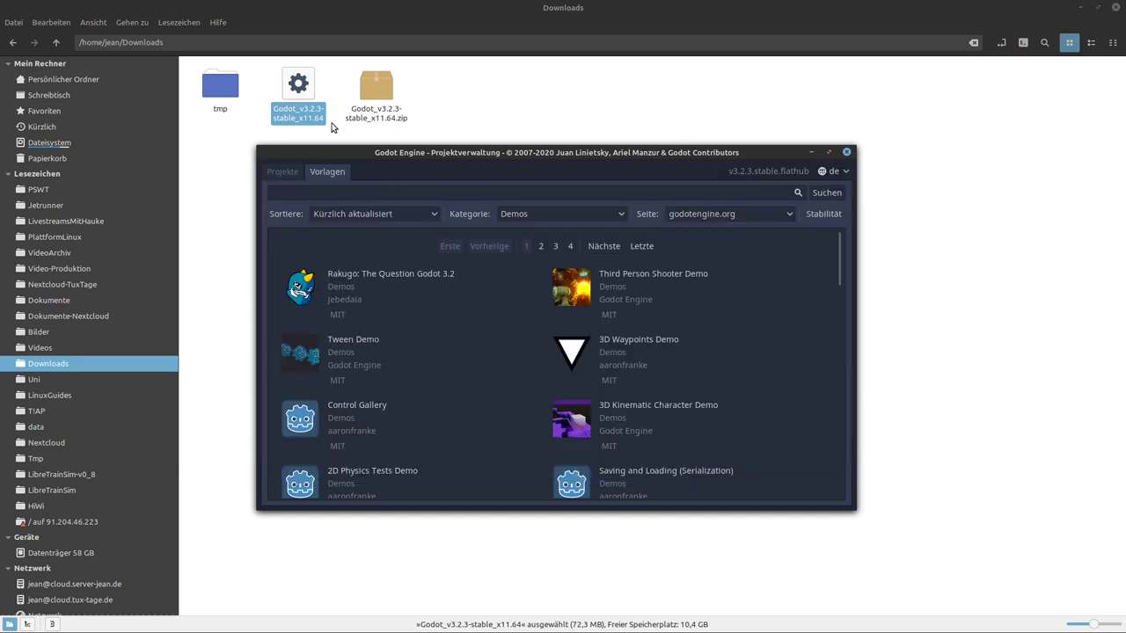
Step: Return to the local projects and open the Godot Third-Person Shooter Demo project for editing
left_click(283, 171)
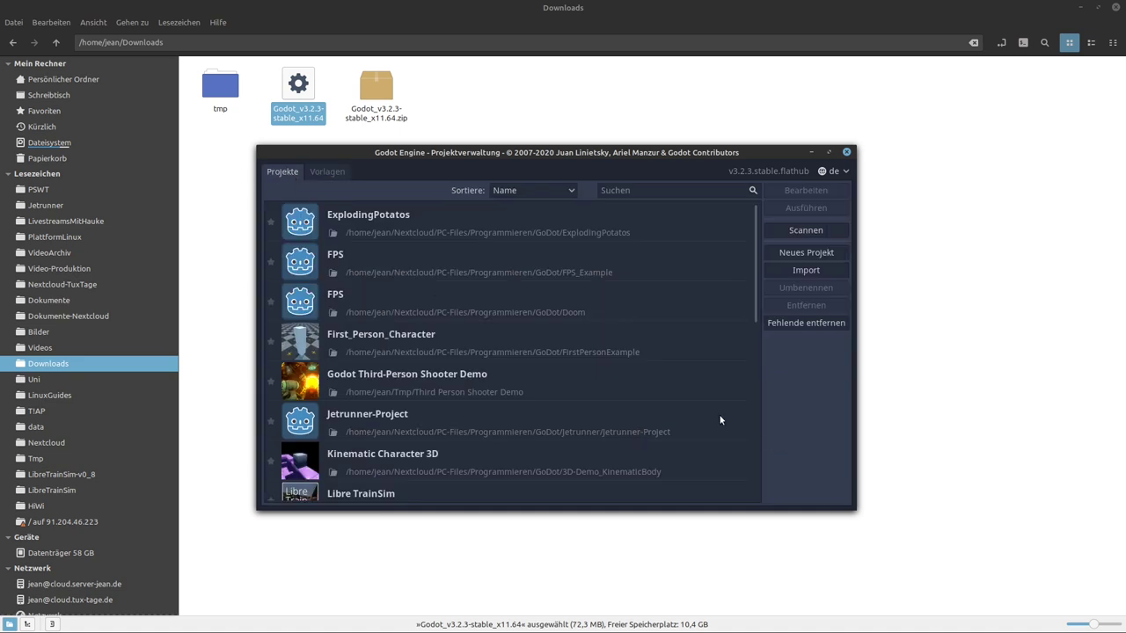
double_click(409, 375)
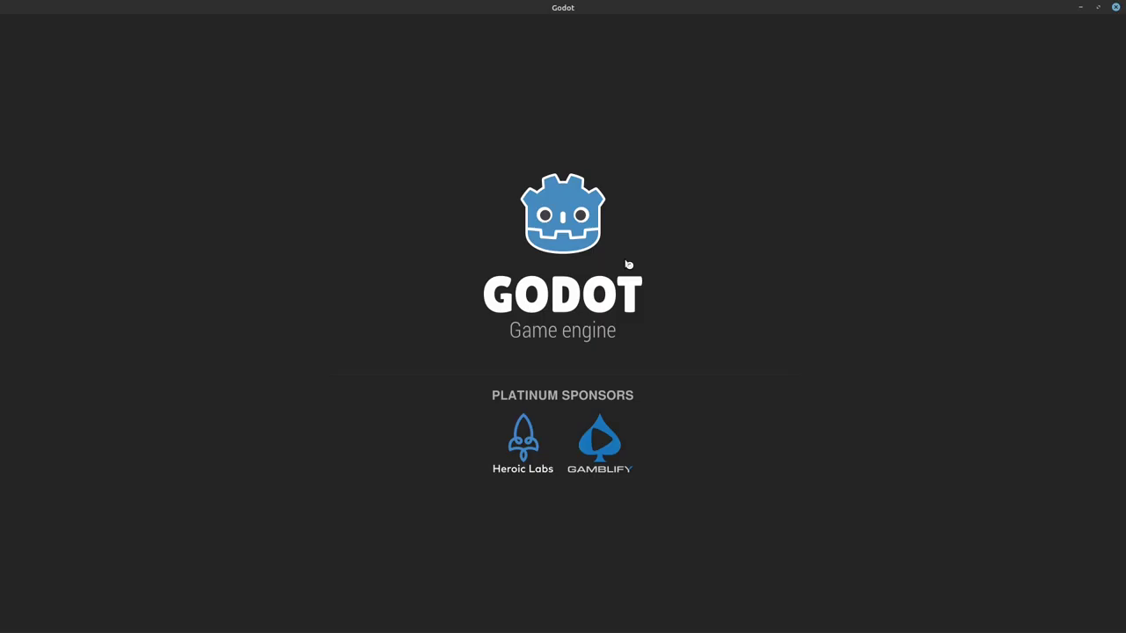
Step: Switch to the other Godot editor with the Player scene and quit it without saving the changes to World.tscn
key("alt+Tab")
key("alt+Tab")
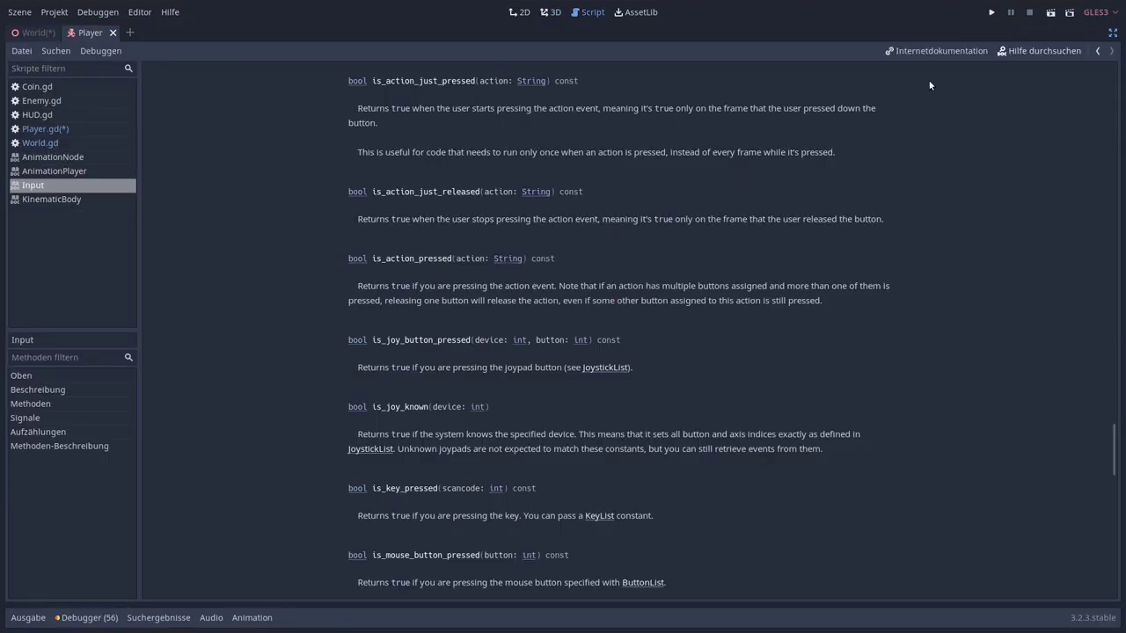
key("ctrl+q")
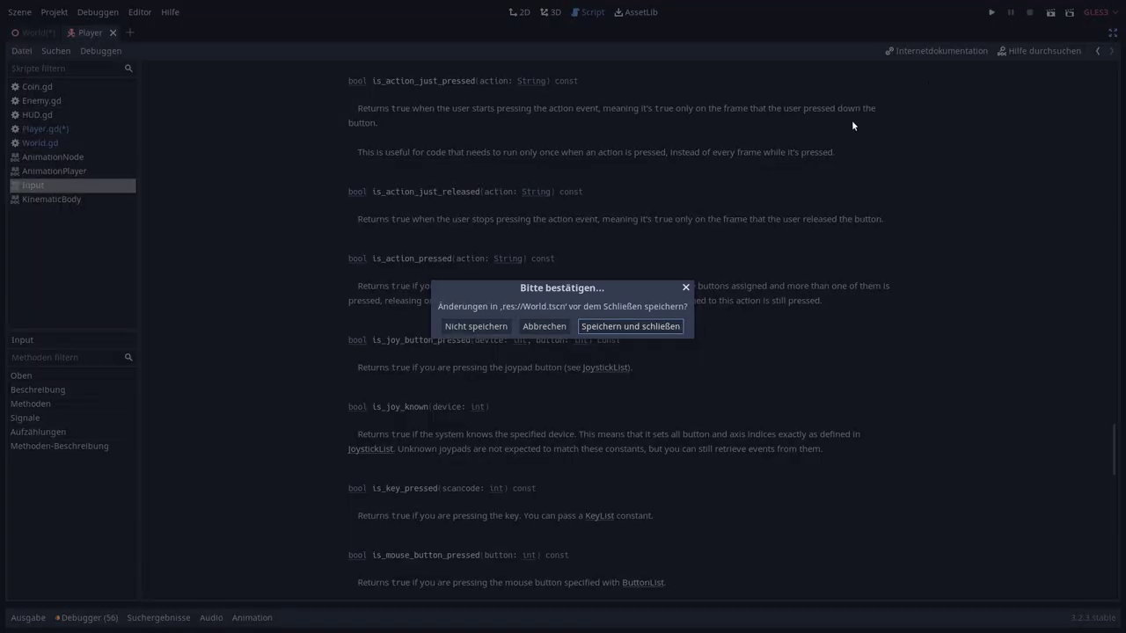
left_click(502, 326)
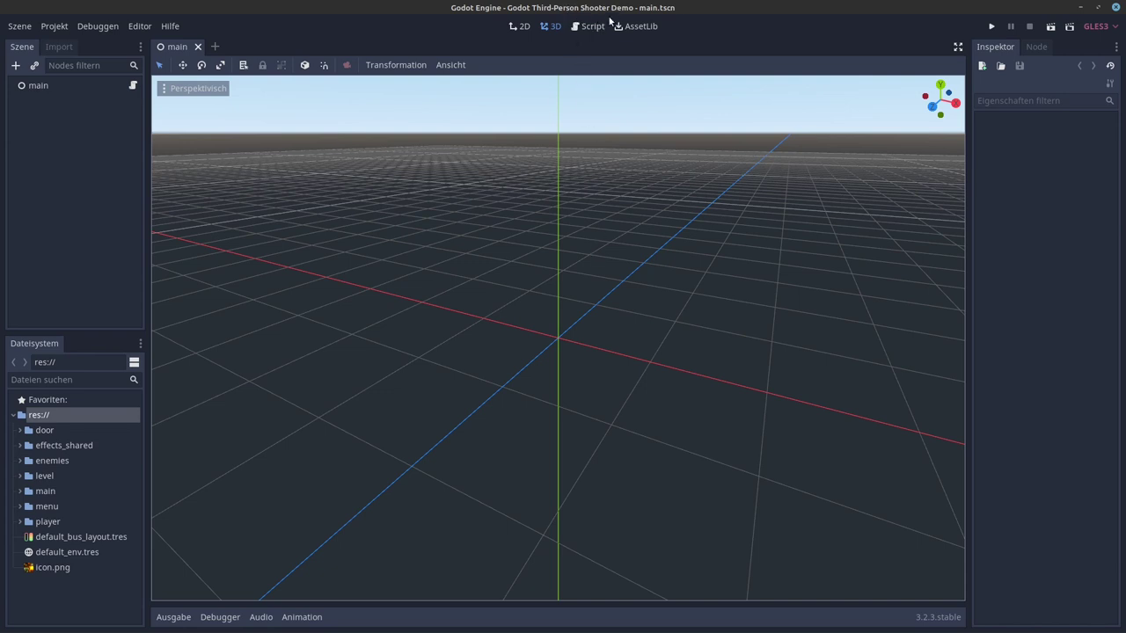
Step: Select the main node in the scene and open its attached script main.gd
left_click(82, 86)
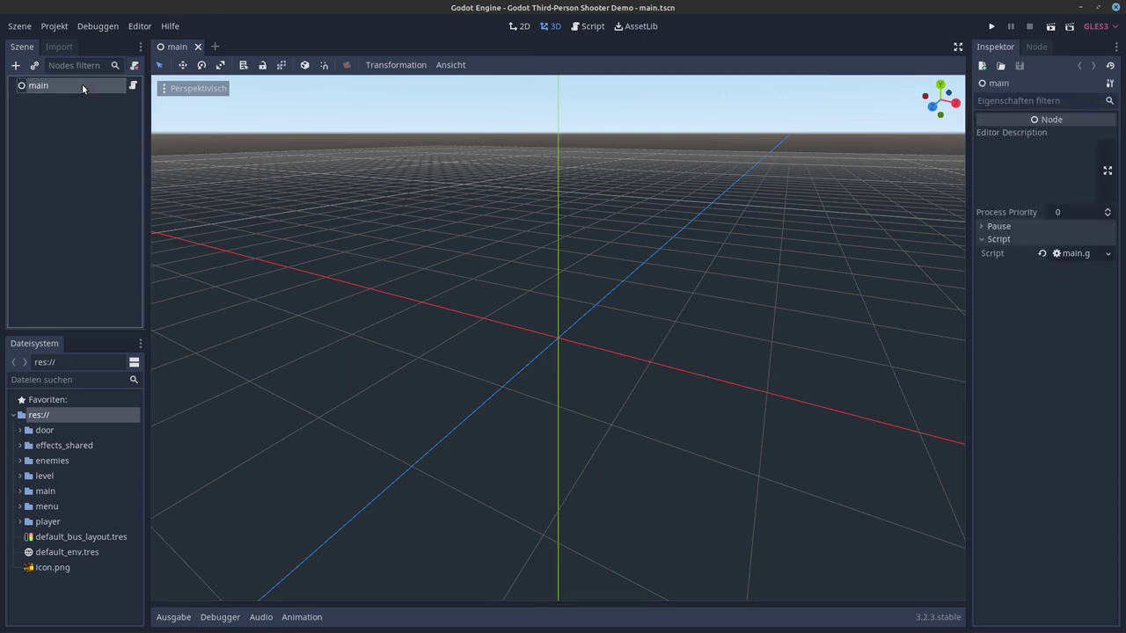
left_click(134, 85)
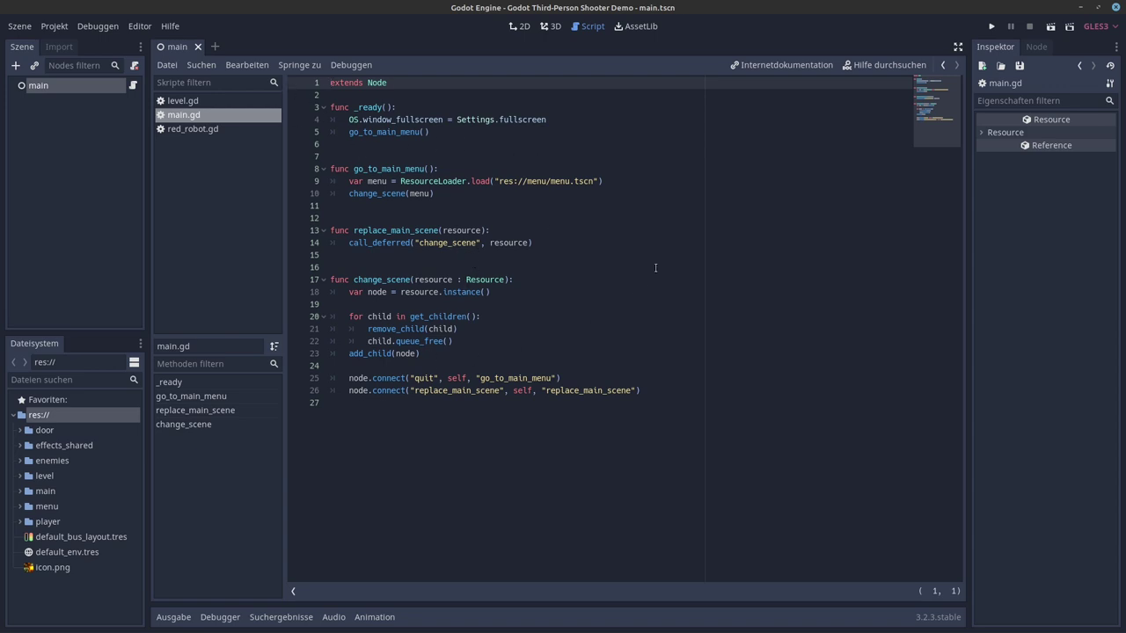
Step: Run the project and lower the system volume to 65 %
left_click(992, 29)
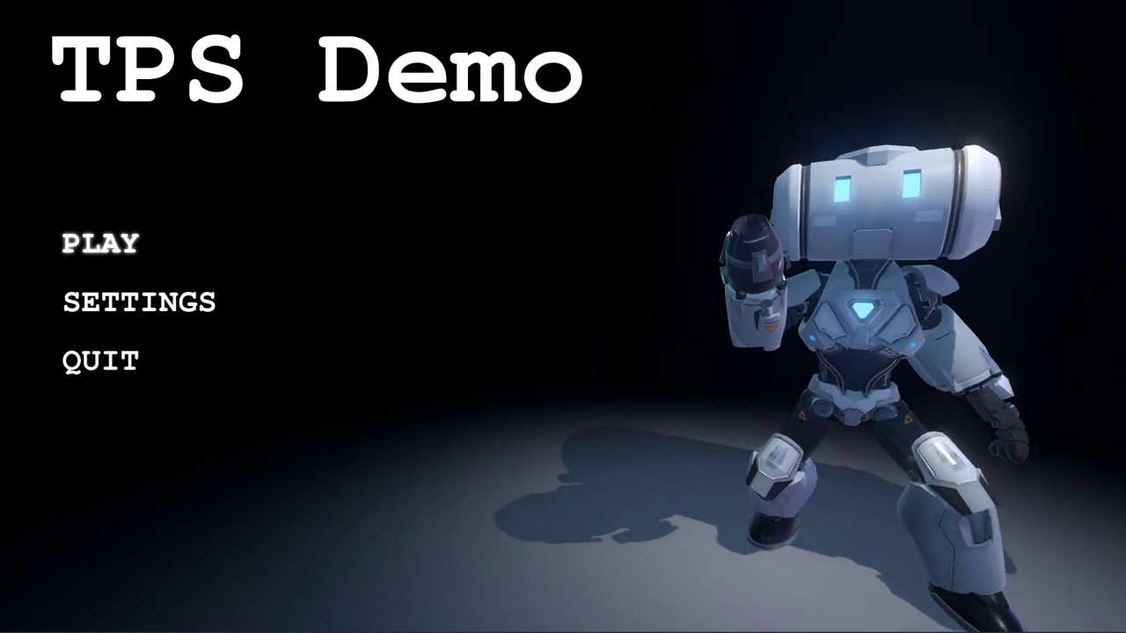
key("XF86AudioLowerVolume")
key("XF86AudioLowerVolume")
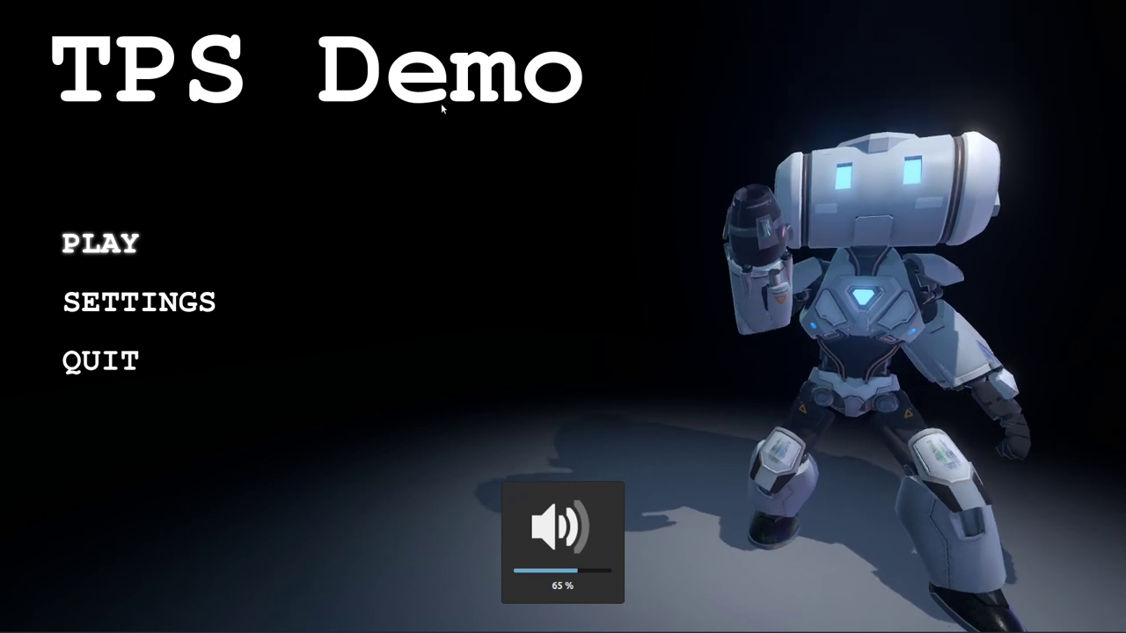
Step: Start the TPS Demo level, briefly try moving the robot, and return to the demo's main menu
left_click(106, 253)
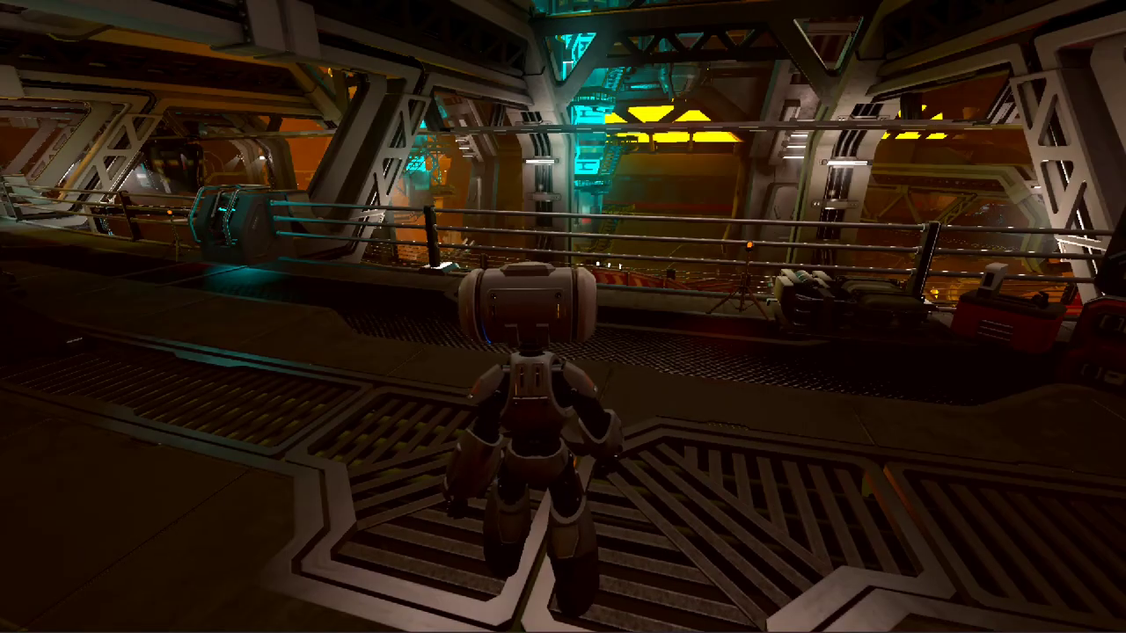
key("d")
key("w")
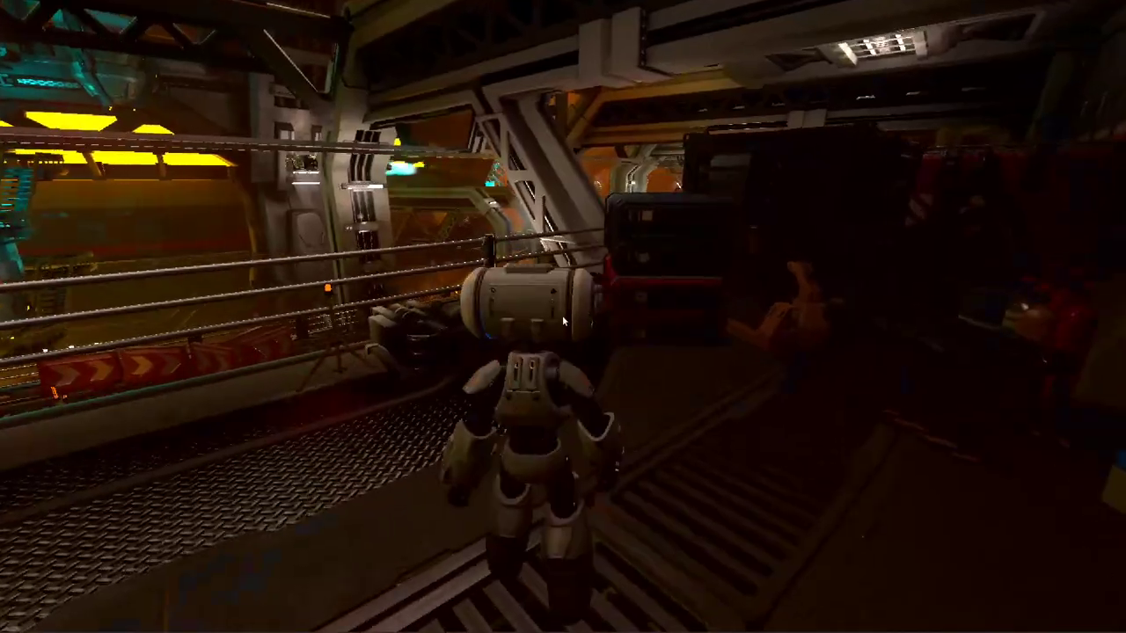
key("Escape")
Step: Set the demo's Resolution setting to Native and apply the settings
left_click(188, 311)
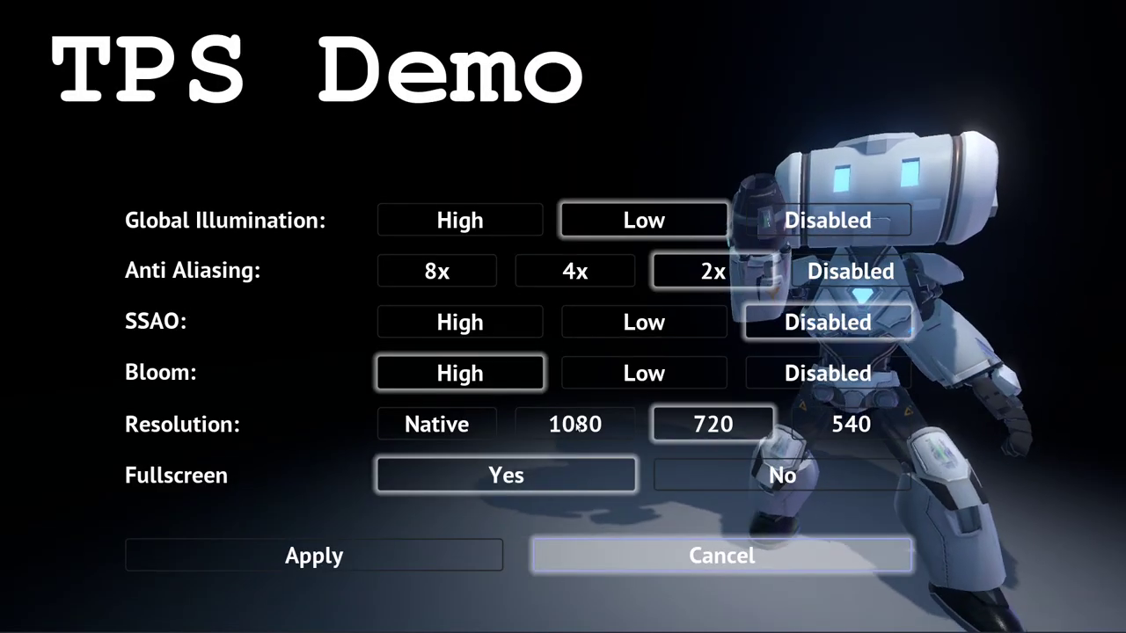
left_click(421, 425)
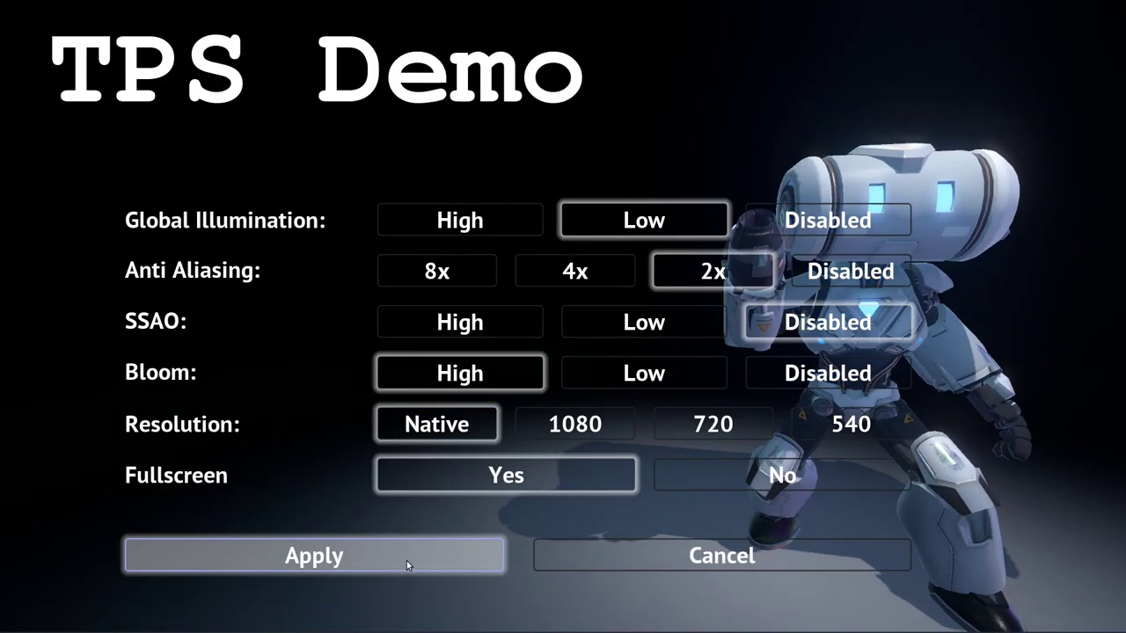
left_click(407, 561)
Step: Start the level again and walk the robot along the railed walkway towards the orange-lit door
key("Return")
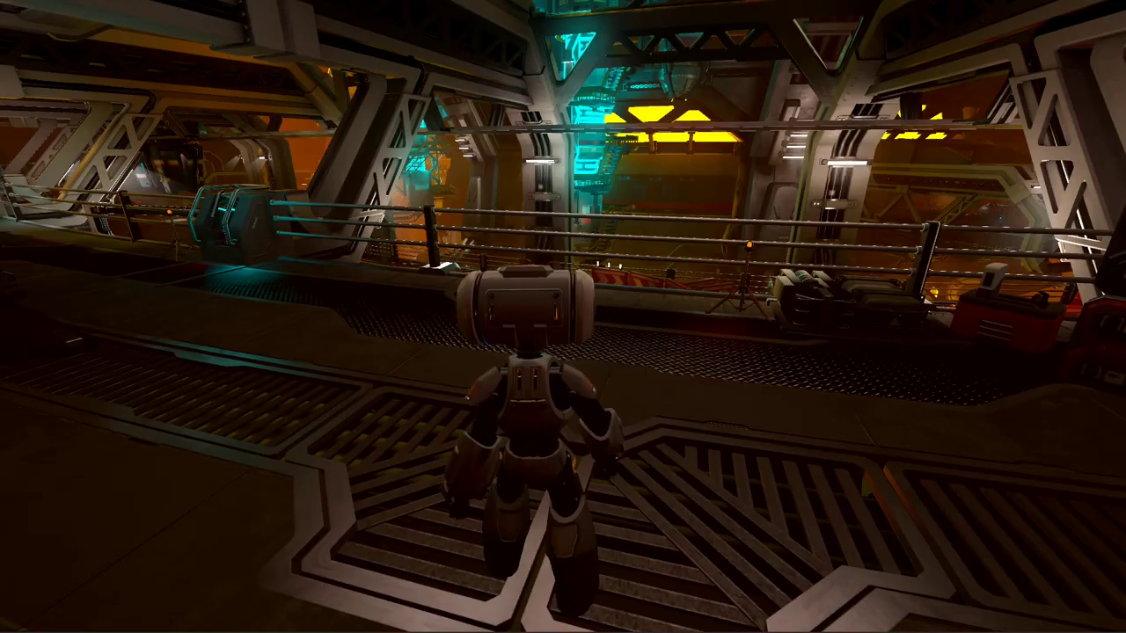
key("w")
key("s")
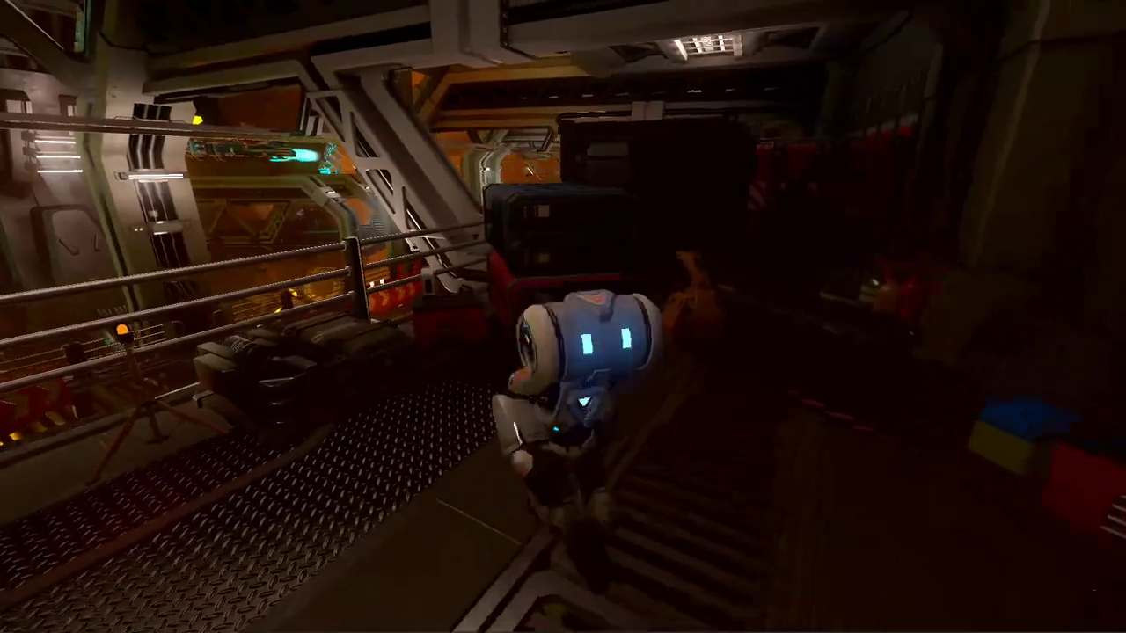
key("w")
key("a")
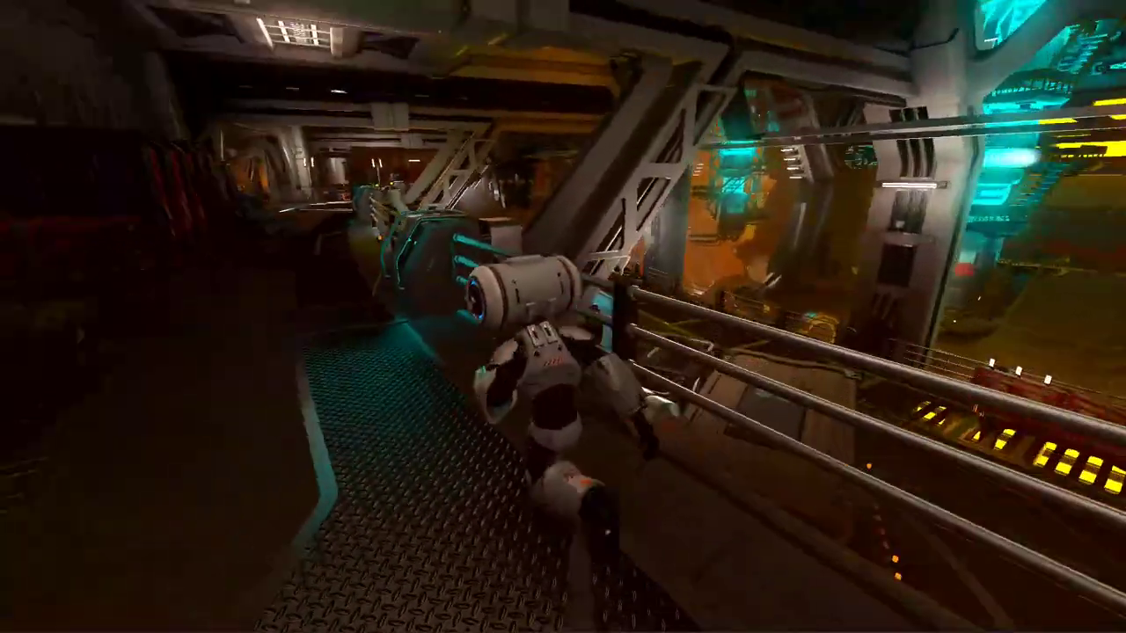
key("w")
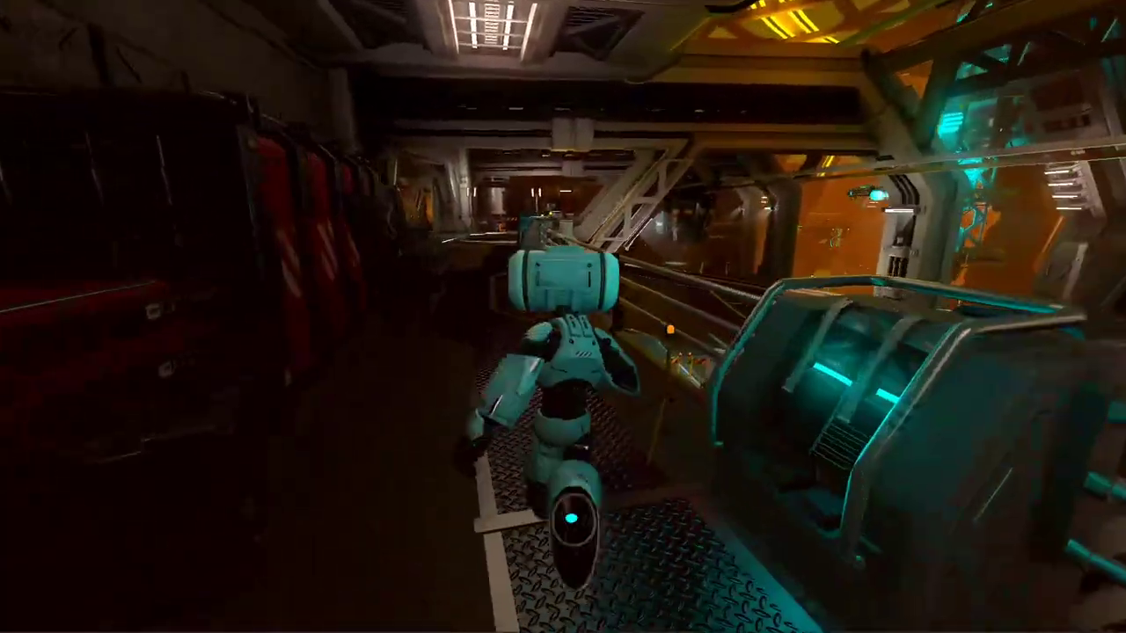
key("w")
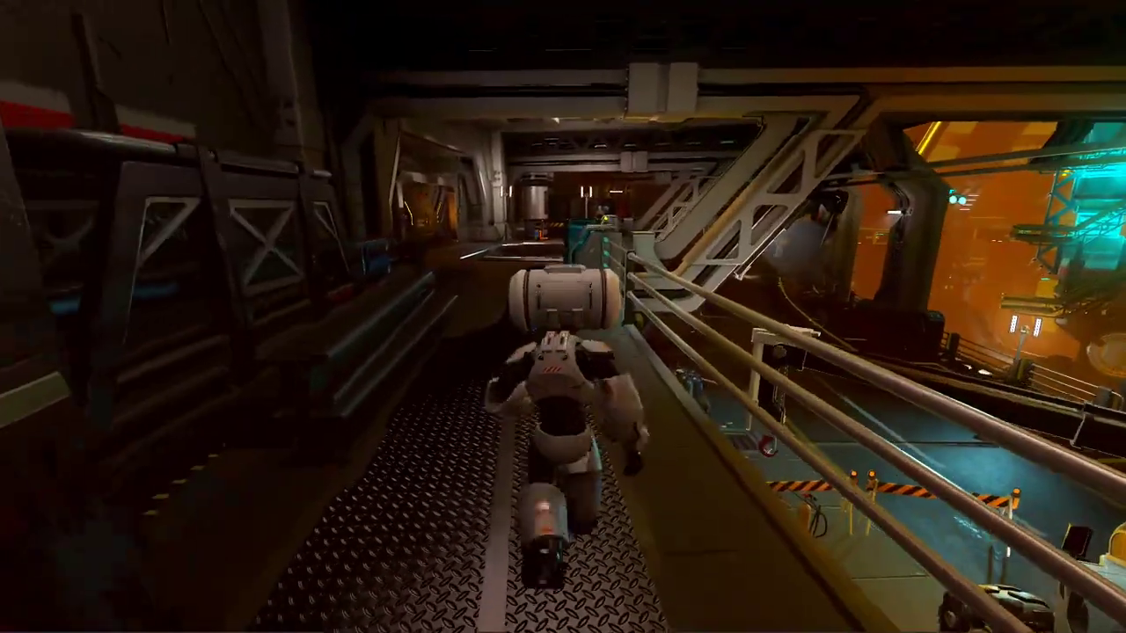
key("w")
key("a")
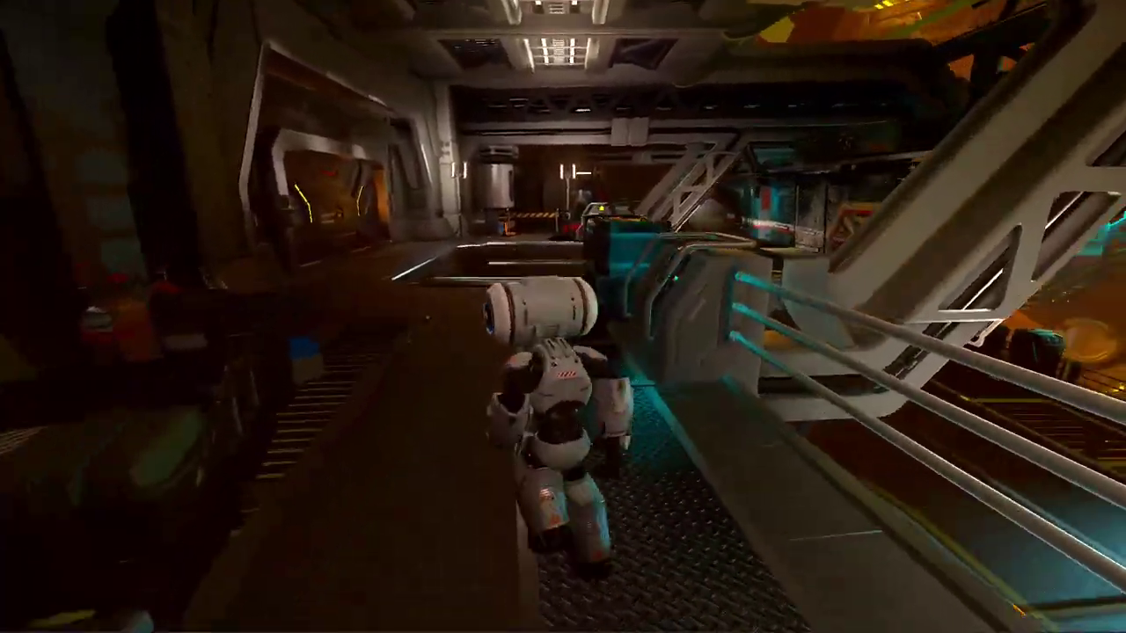
key("w")
key("a")
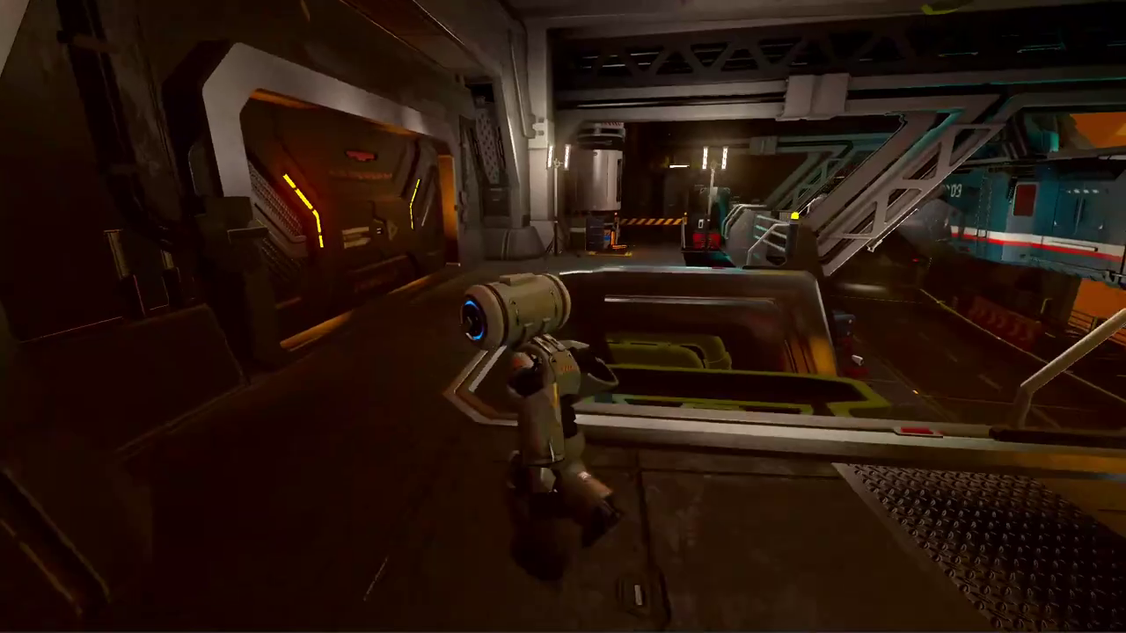
Step: Turn the robot around near the door and walk it across the sunken green platform, viewing the hall
key("a")
key("s")
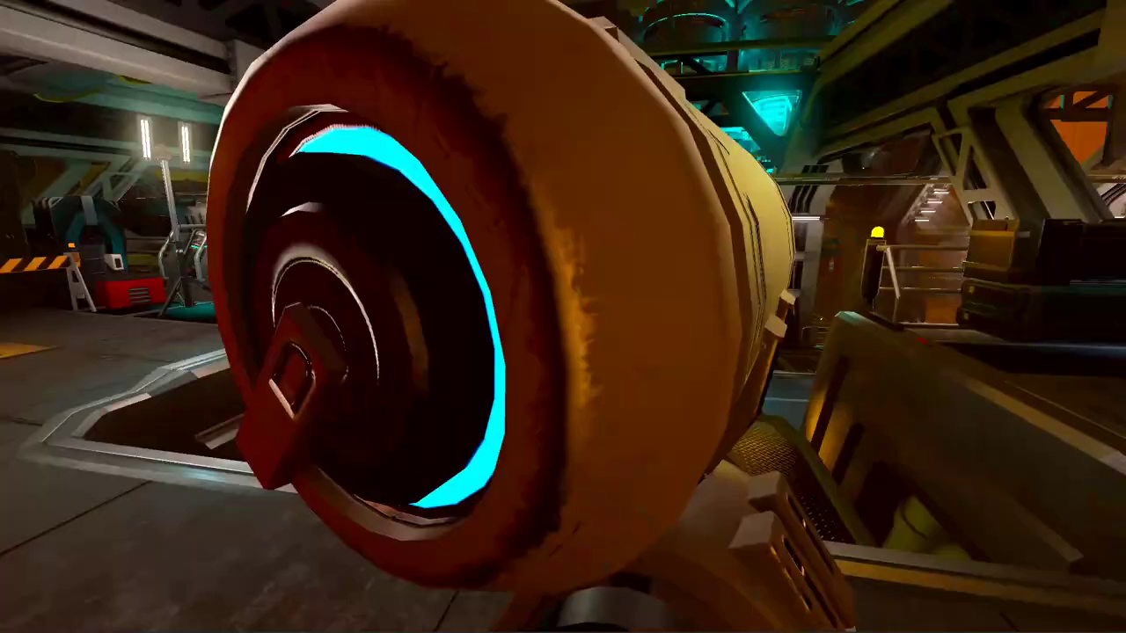
key("s")
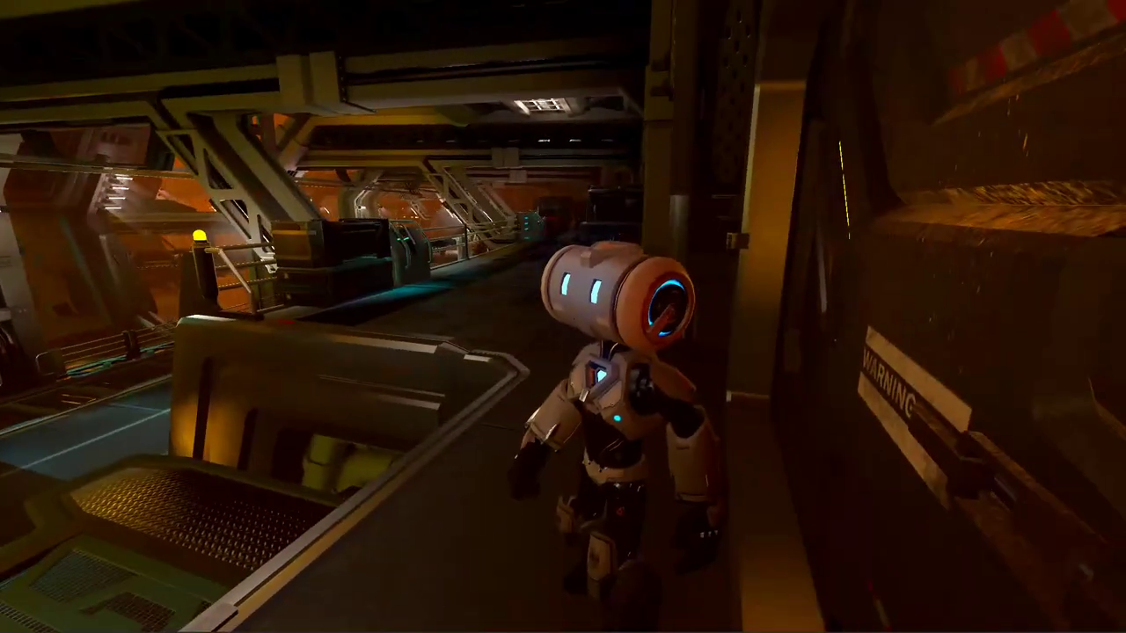
key("a")
key("a")
key("w")
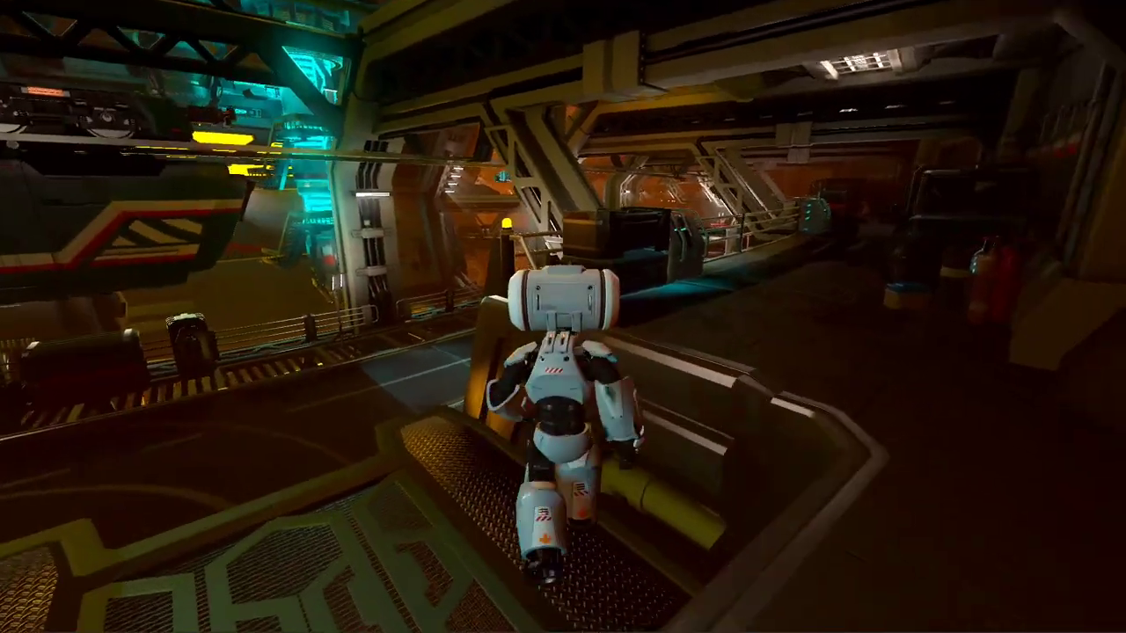
key("a")
key("w")
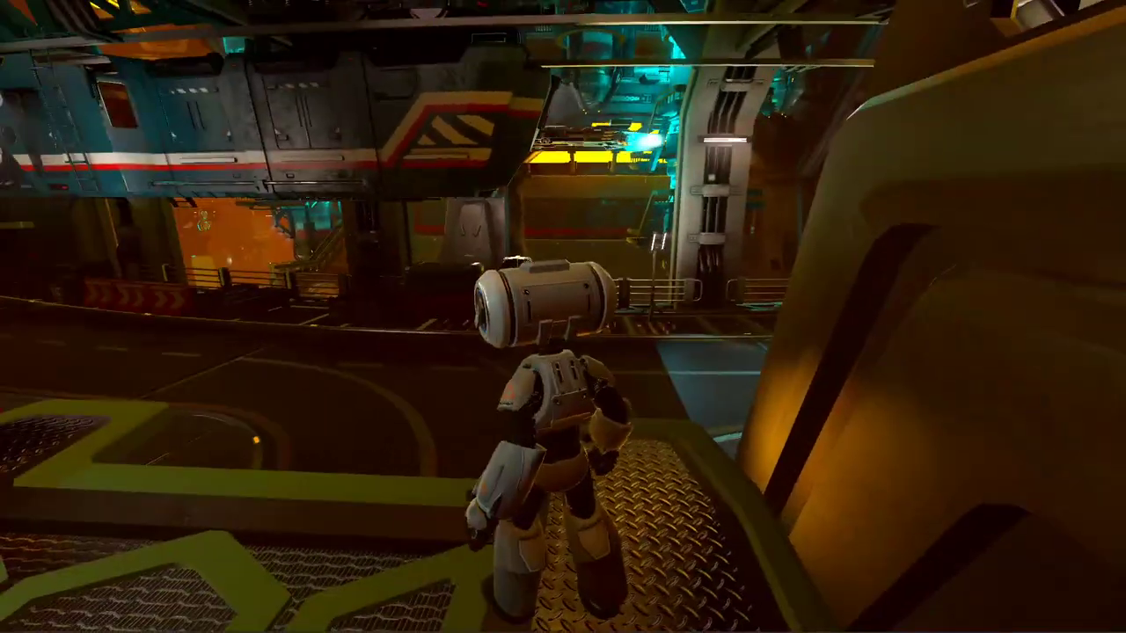
Step: Leave the level and quit the running demo to return to the editor
key("Escape")
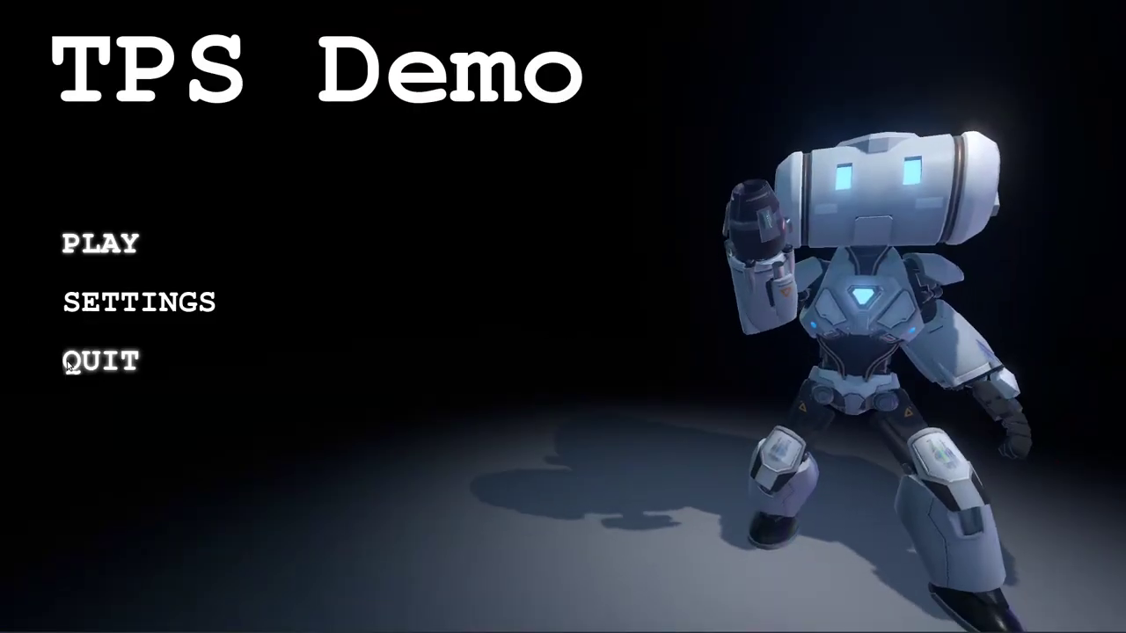
left_click(88, 361)
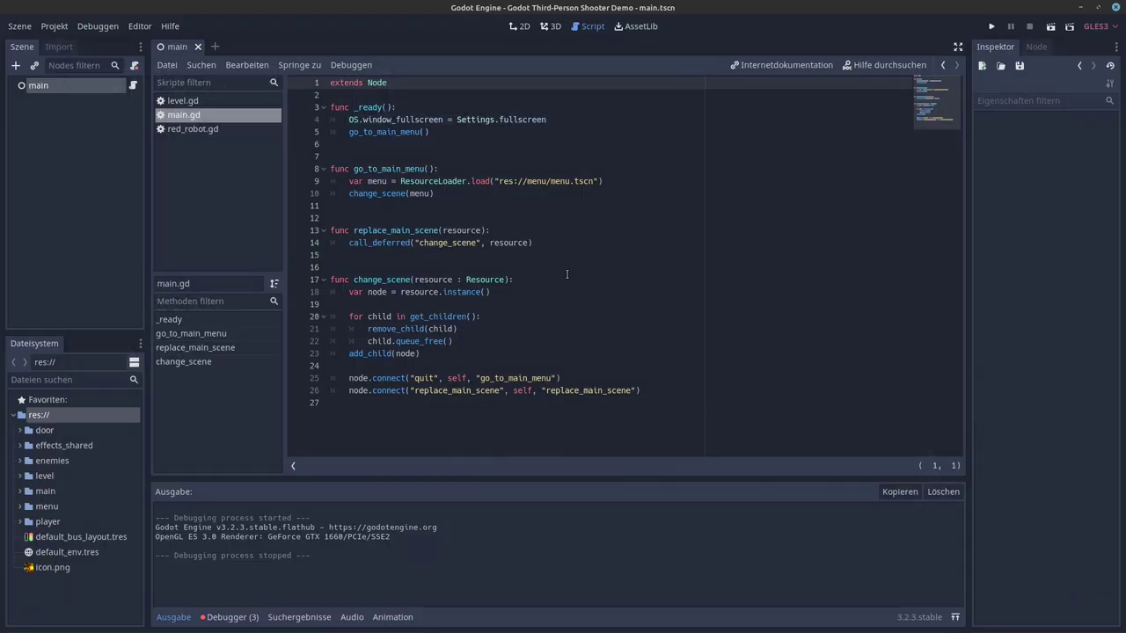
Step: Open the red_robot.tscn scene from the enemies/red_robot folder and inspect the robot in the 3D view
left_click(19, 461)
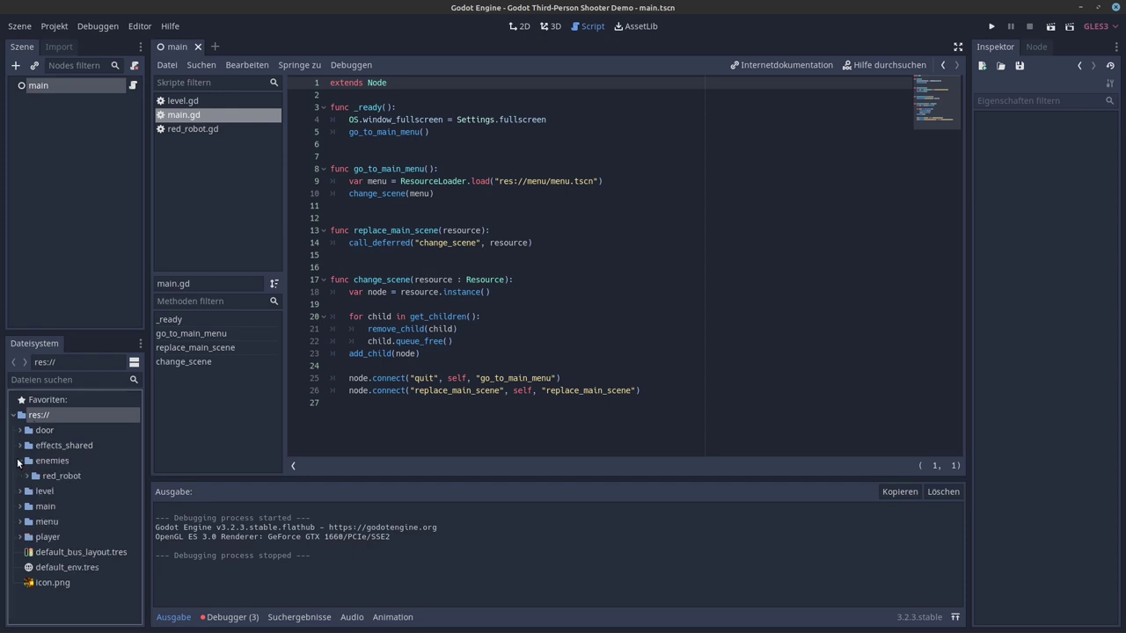
left_click(25, 476)
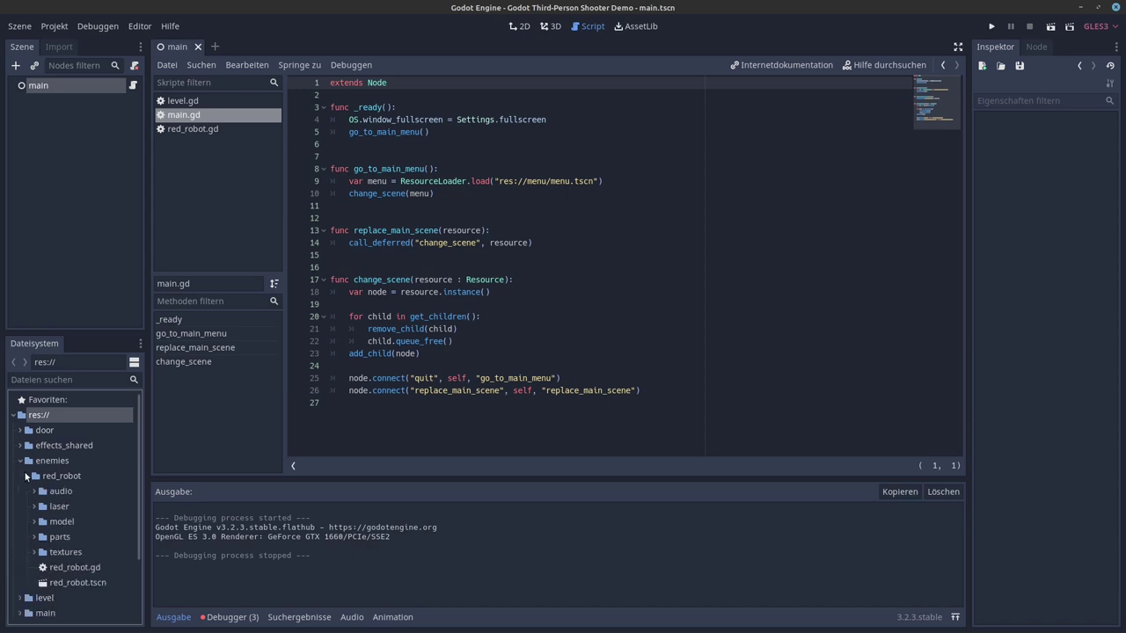
double_click(89, 580)
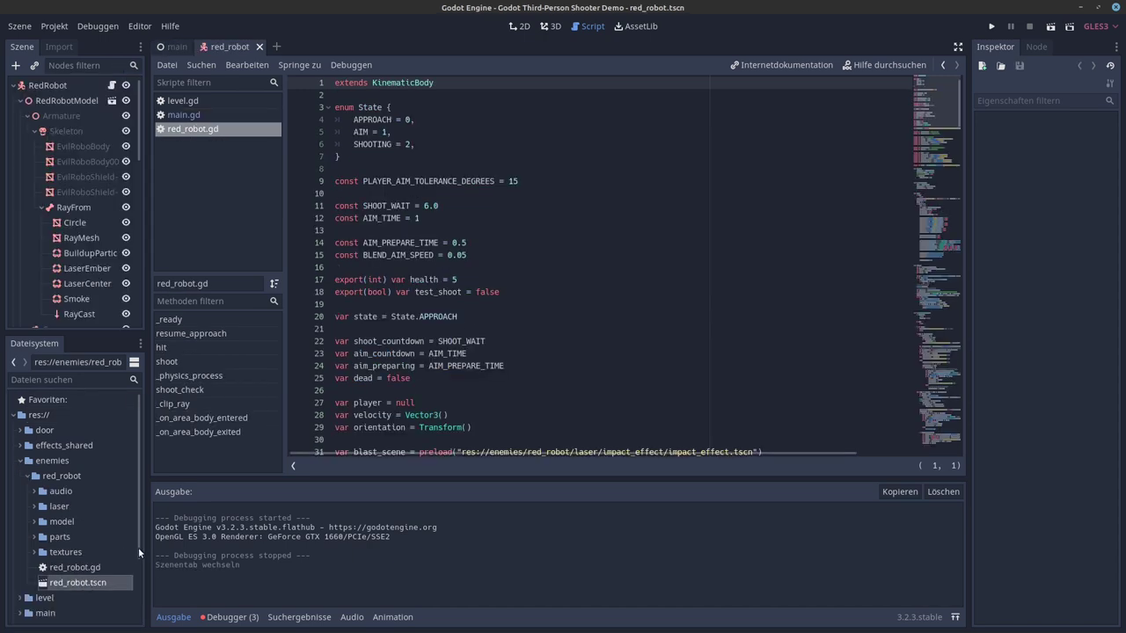
left_click(553, 27)
scroll(616, 256, "down", 2)
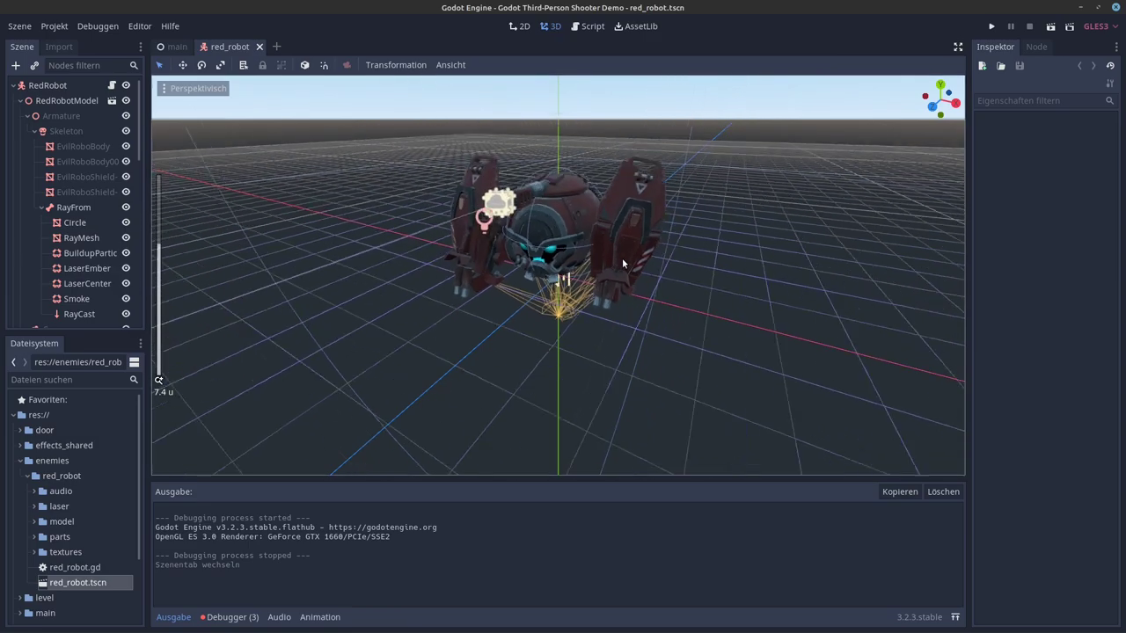
scroll(624, 258, "up", 3)
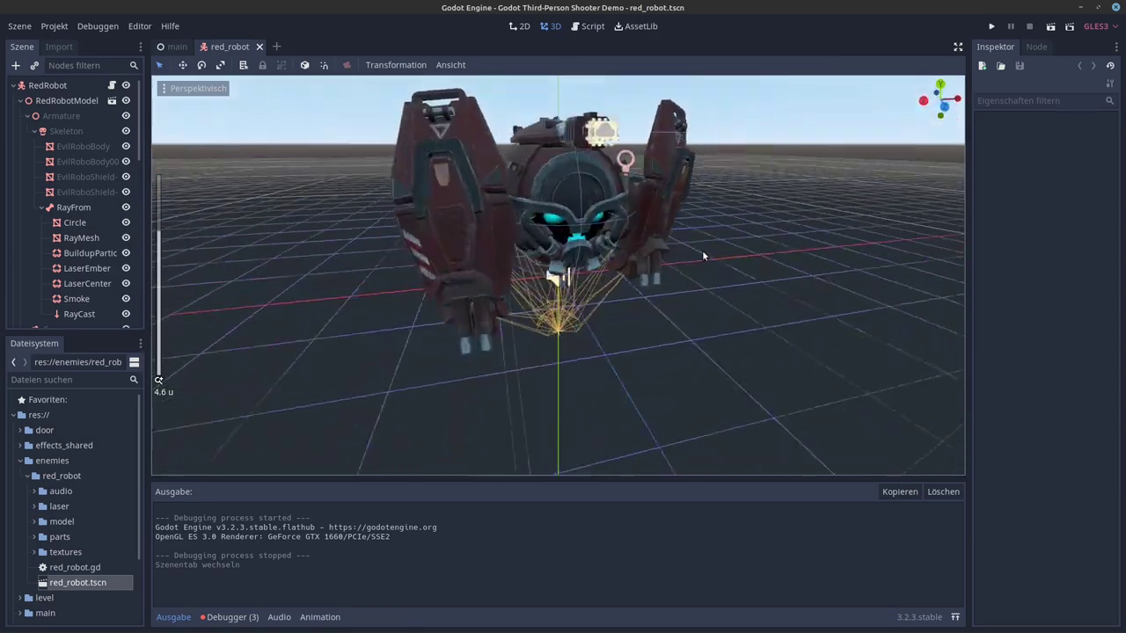
middle_click_drag(702, 250, 563, 251)
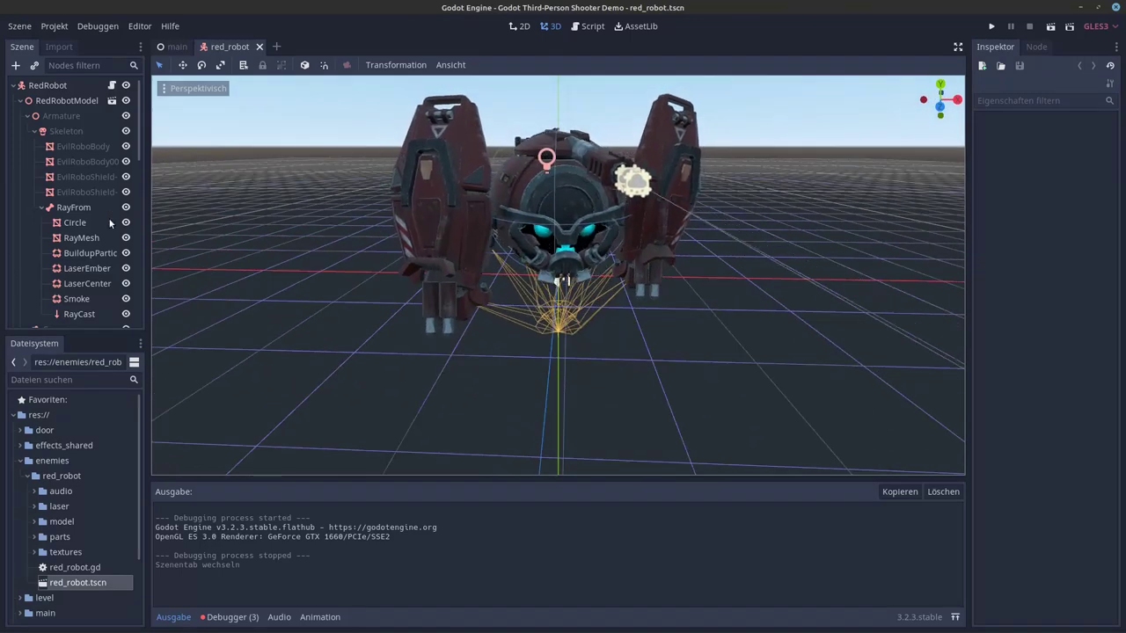
Step: Select the DetachSpark1 particle node and toggle its Emitting property repeatedly, leaving it on, to preview the sparks
scroll(87, 224, "down", 3)
scroll(98, 188, "down", 8)
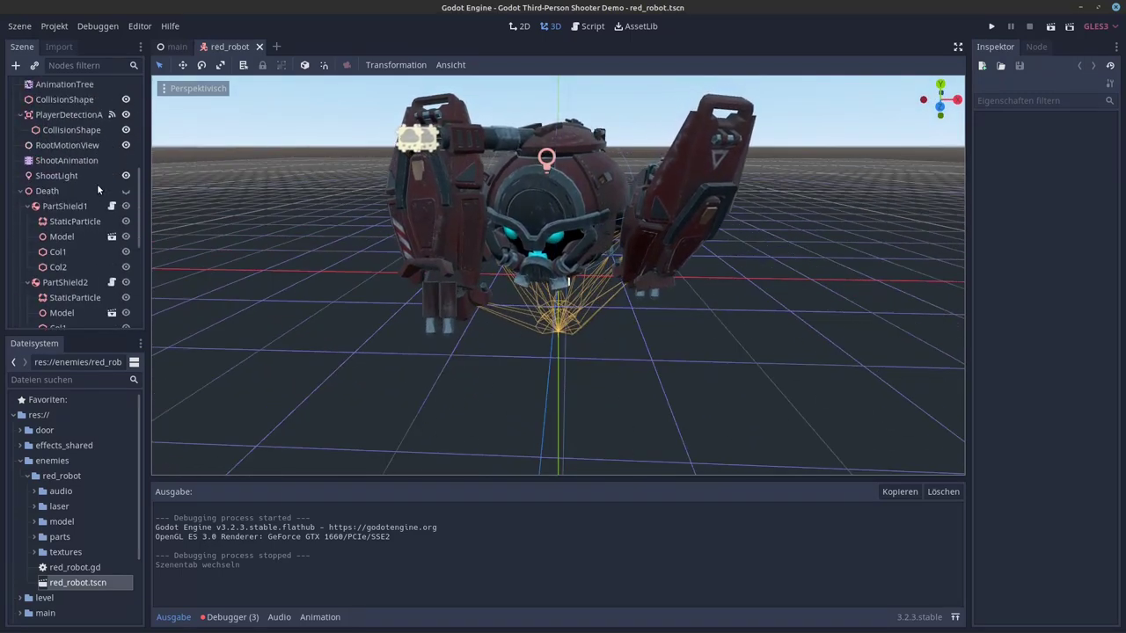
scroll(97, 185, "down", 5)
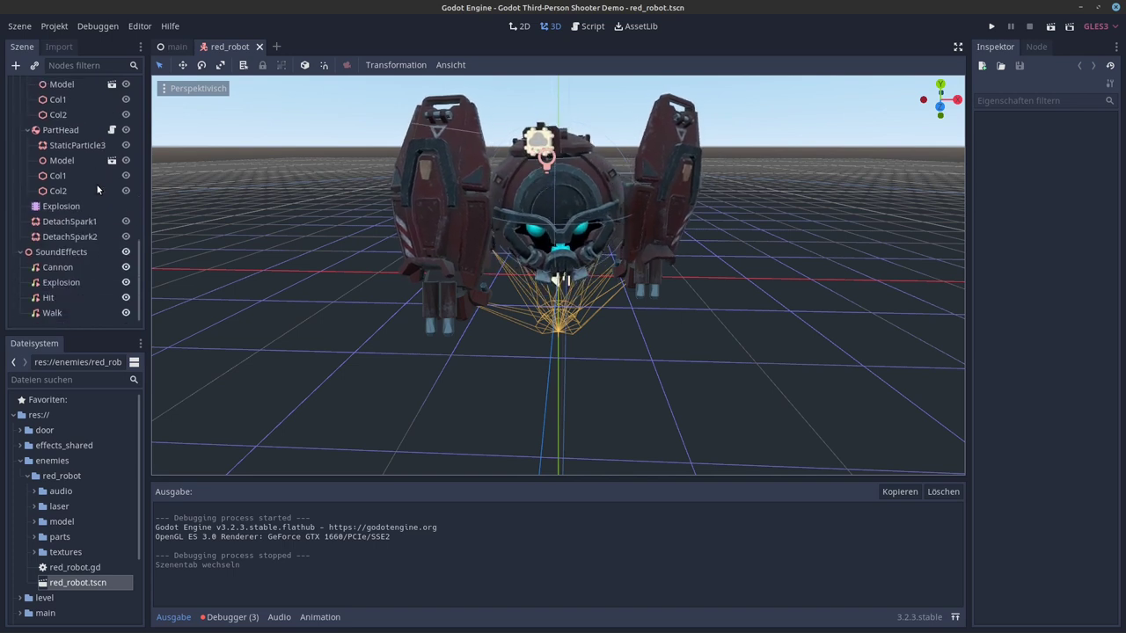
left_click(56, 223)
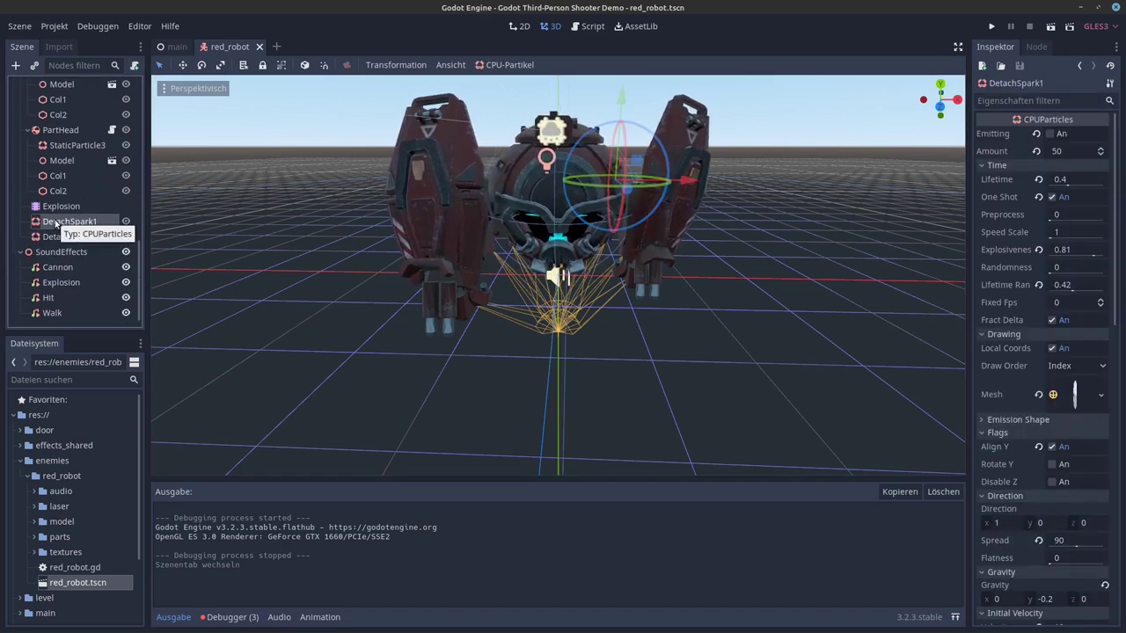
left_click(1051, 135)
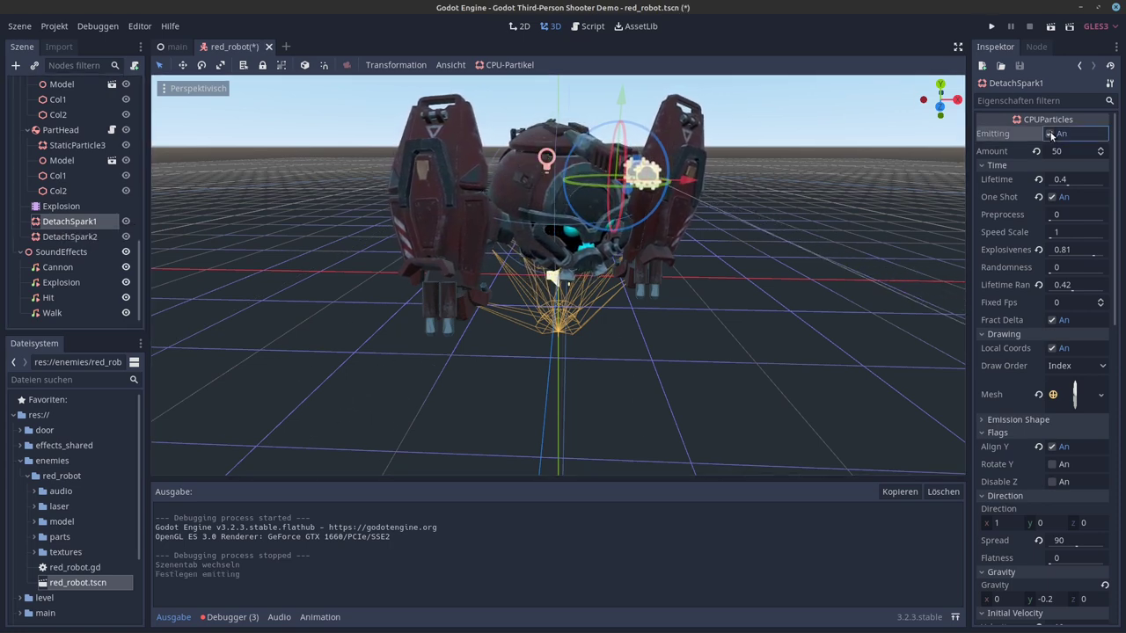
middle_click_drag(725, 197, 676, 214)
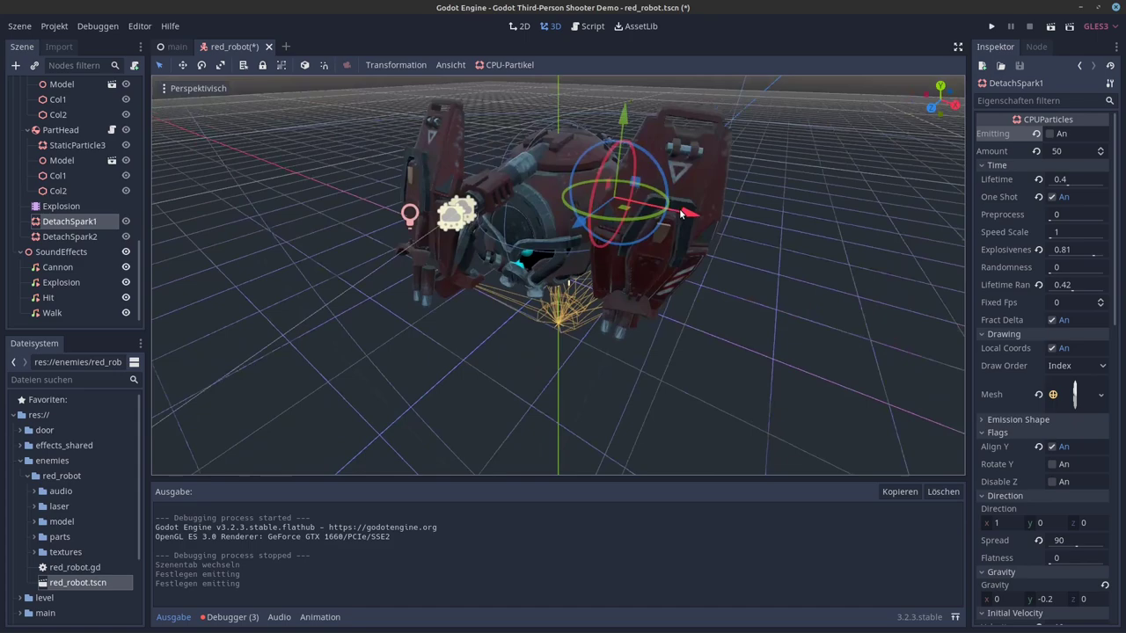
left_click(1053, 134)
double_click(1051, 134)
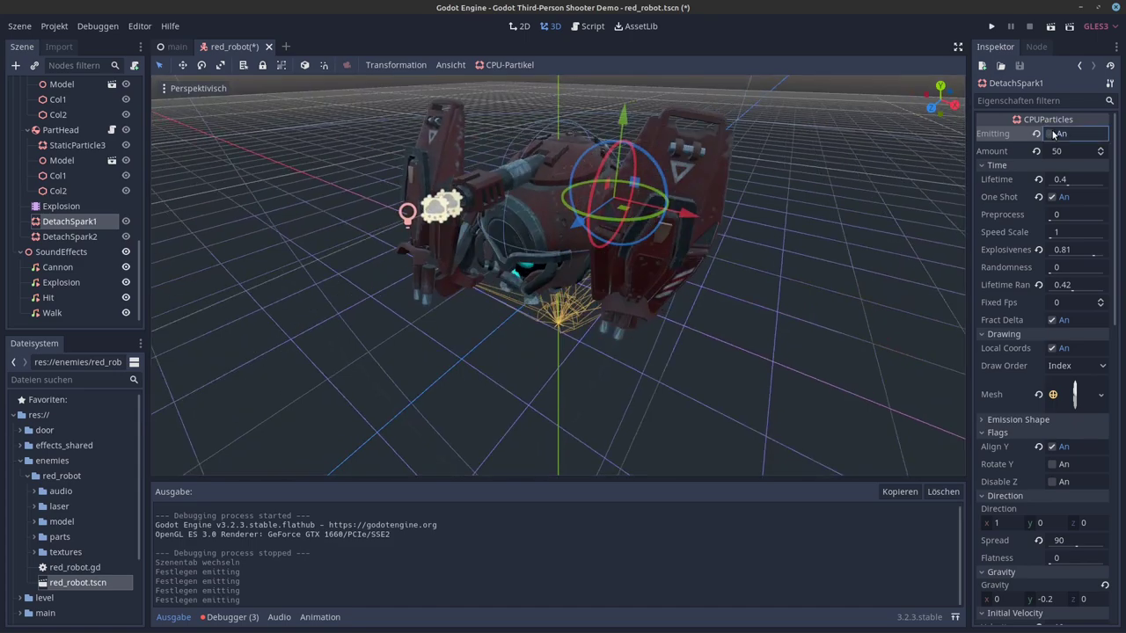
Step: View the robot from the front and look through its Death and SoundEffects child nodes
middle_click_drag(681, 290, 648, 283)
scroll(60, 224, "up", 1)
scroll(60, 225, "up", 4)
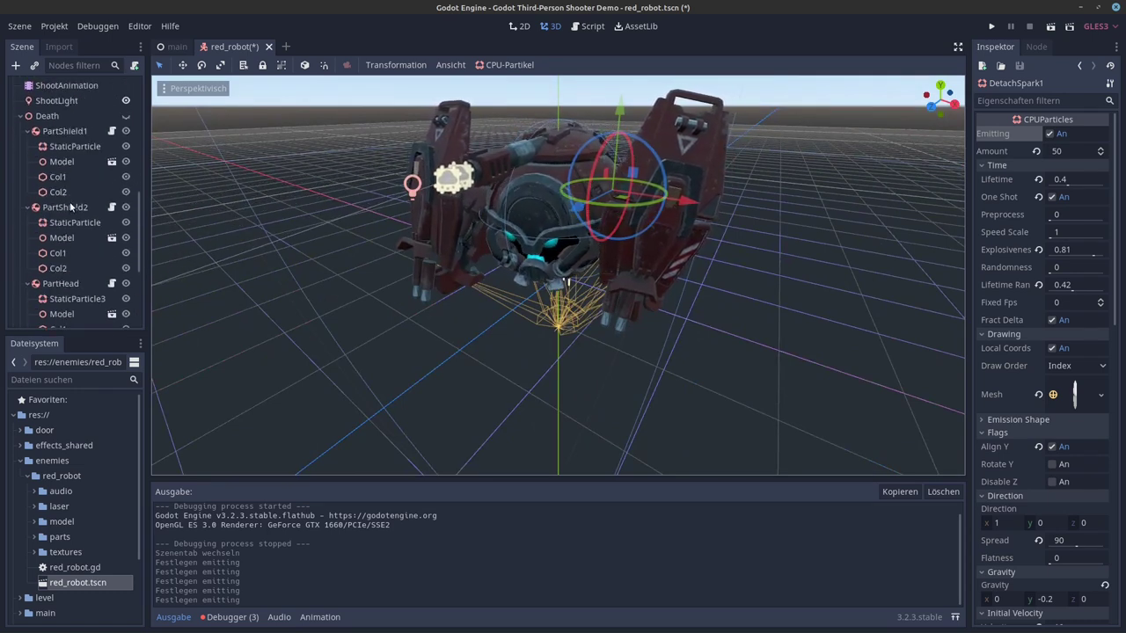
scroll(70, 211, "down", 2)
scroll(70, 207, "down", 3)
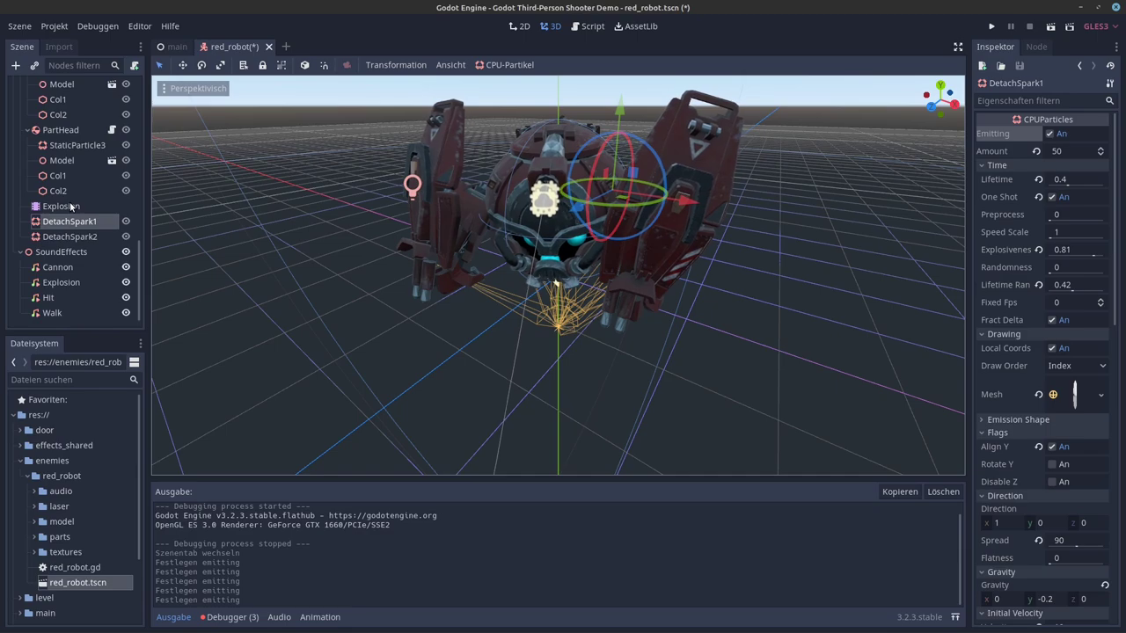
Step: Toggle the Emitting property of DetachSpark1 off and on again to replay the spark effect on the robot
left_click(1050, 133)
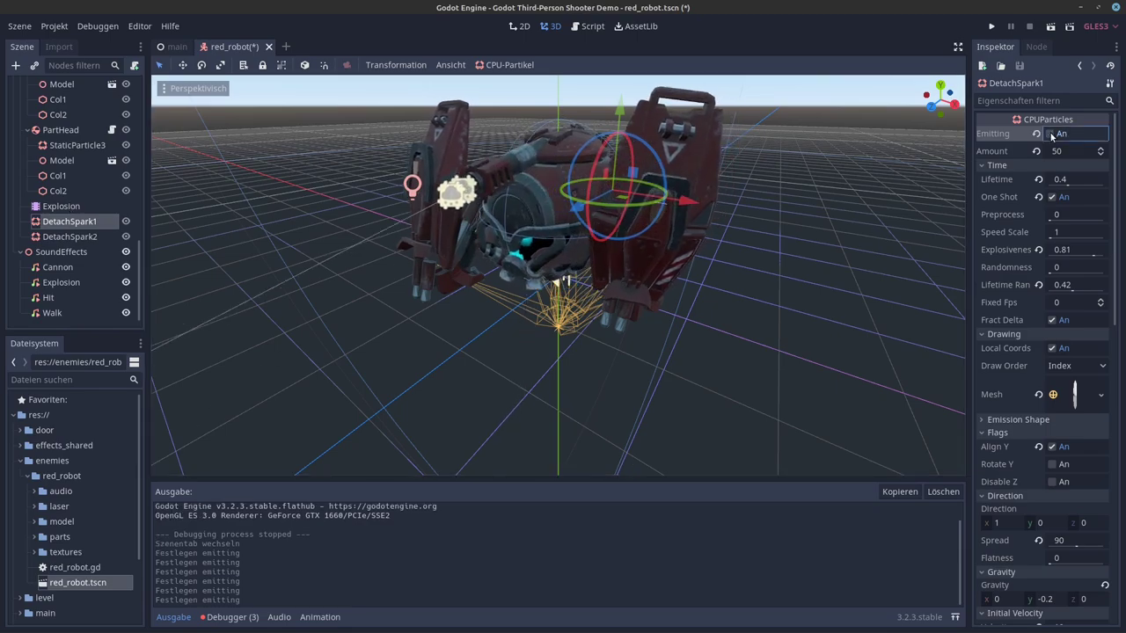
left_click(1050, 134)
scroll(510, 284, "down", 5)
middle_click_drag(510, 285, 635, 303)
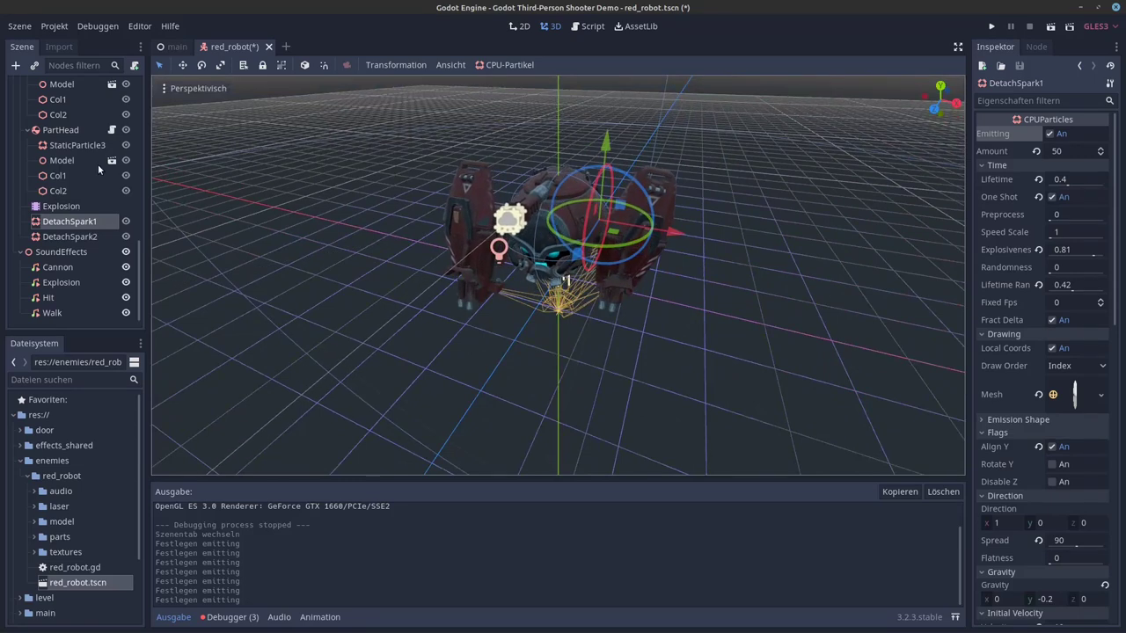
Step: Make the Death node visible and toggle DetachSpark1's Emitting property to preview the sparks together with the robot's breakable parts
scroll(98, 171, "up", 5)
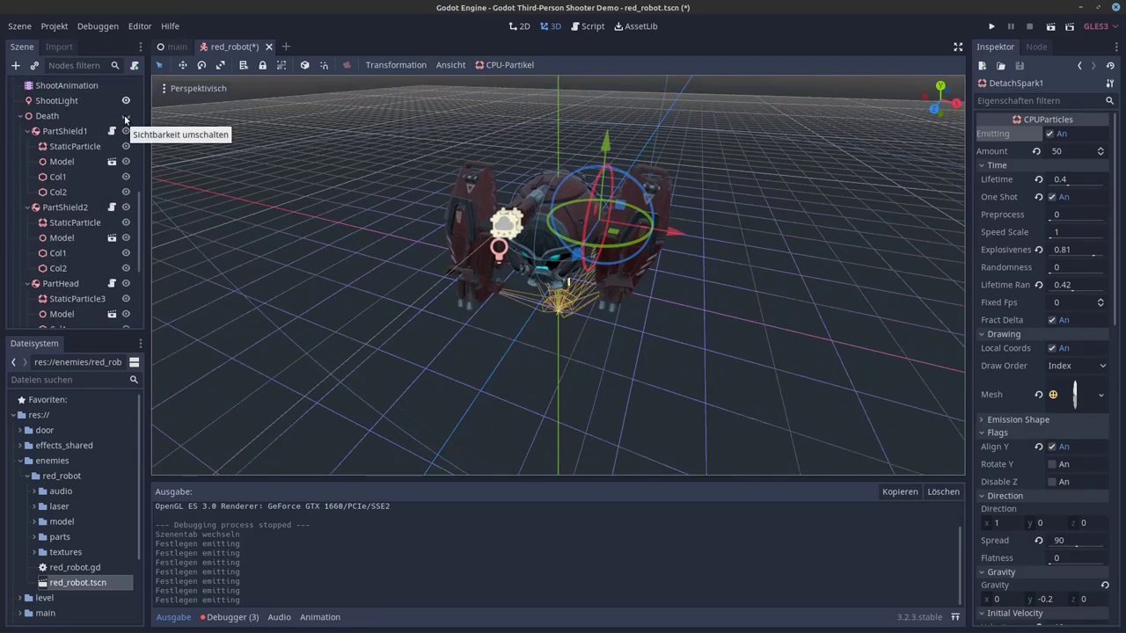
left_click(125, 116)
scroll(70, 260, "down", 2)
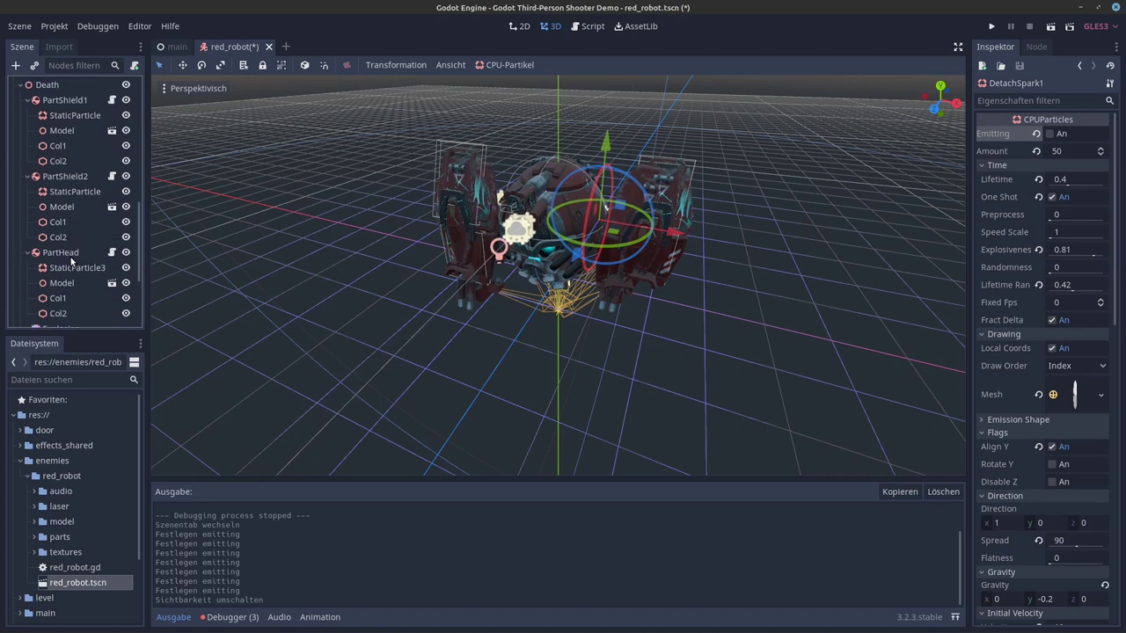
scroll(134, 266, "down", 3)
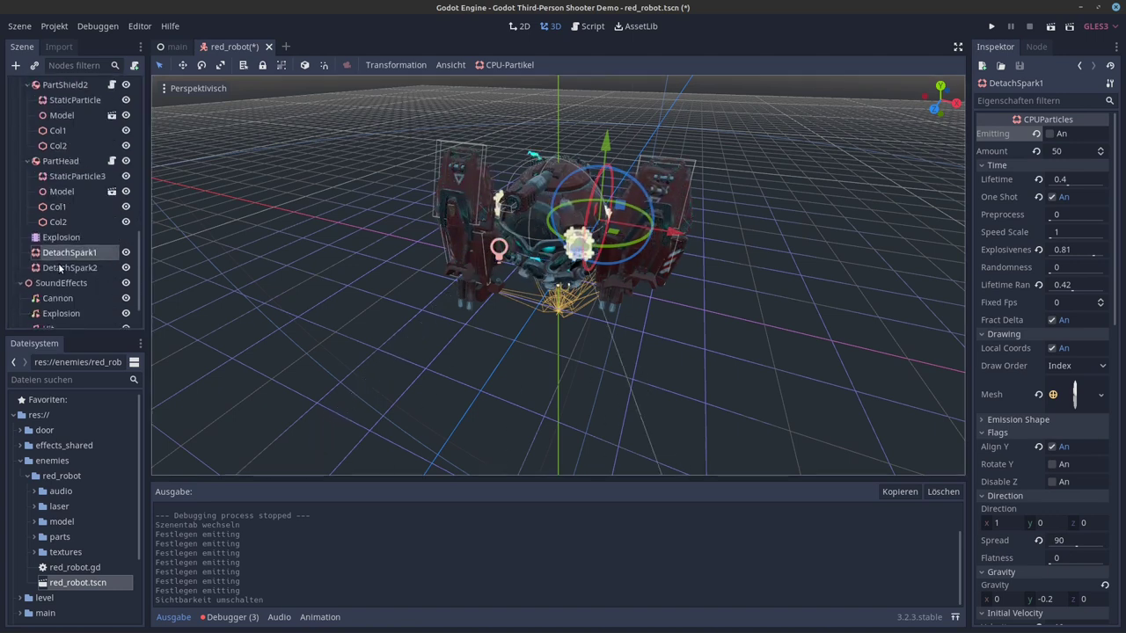
left_click(1049, 133)
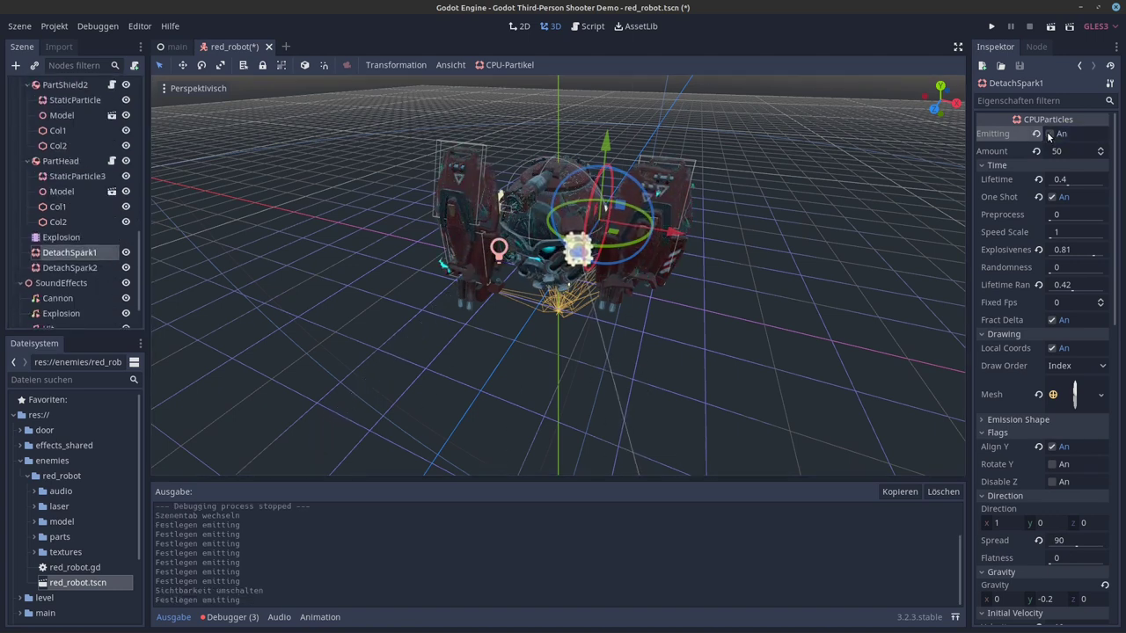
left_click(1049, 136)
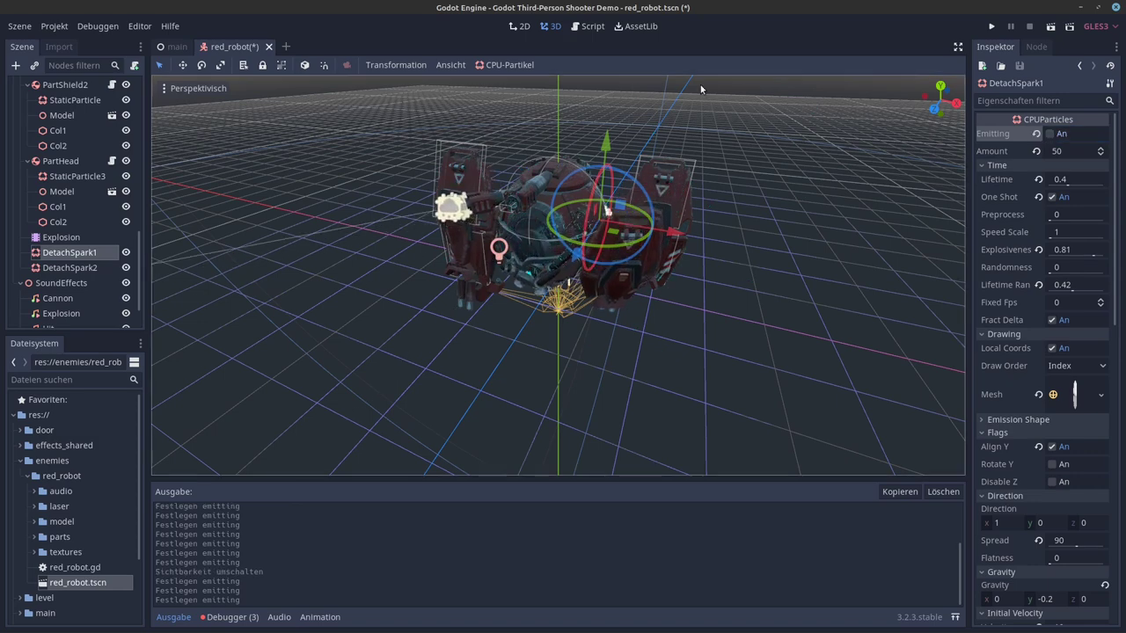
middle_click_drag(670, 255, 657, 256)
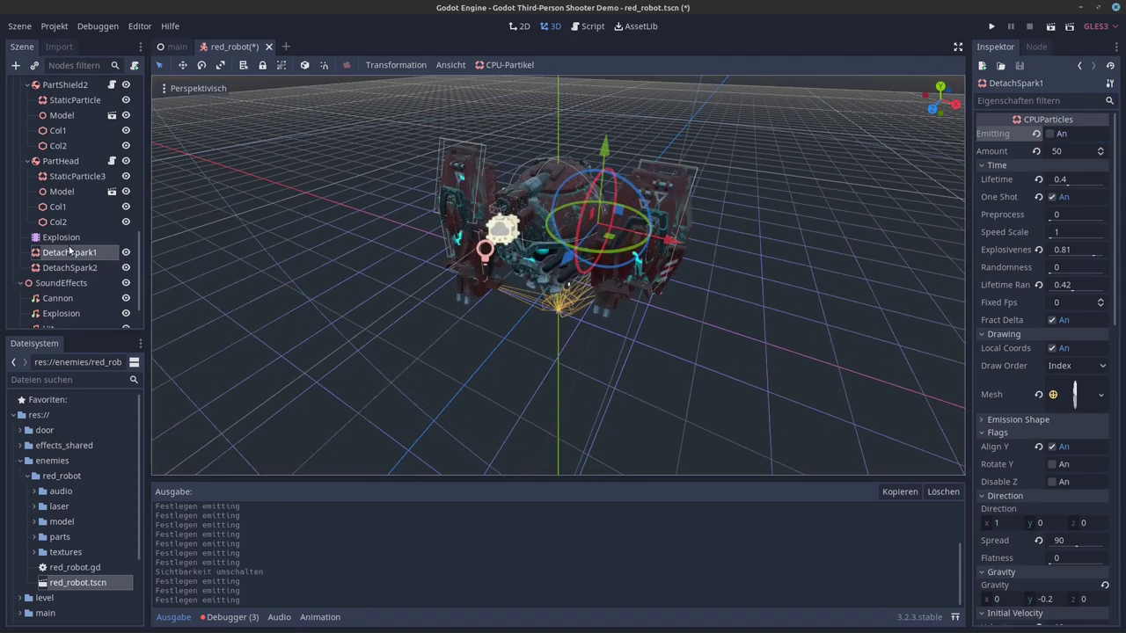
Step: Widen the Inspector and look through the RedRobot scene's node tree from the root down to the Death node
left_click_drag(966, 207, 891, 207)
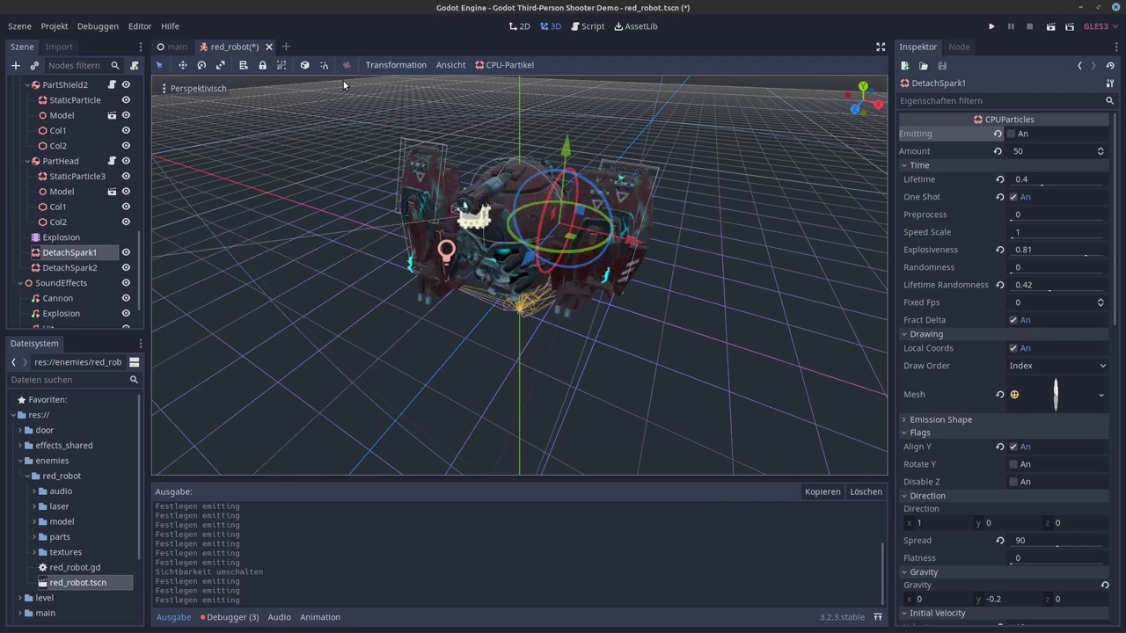
scroll(92, 150, "up", 10)
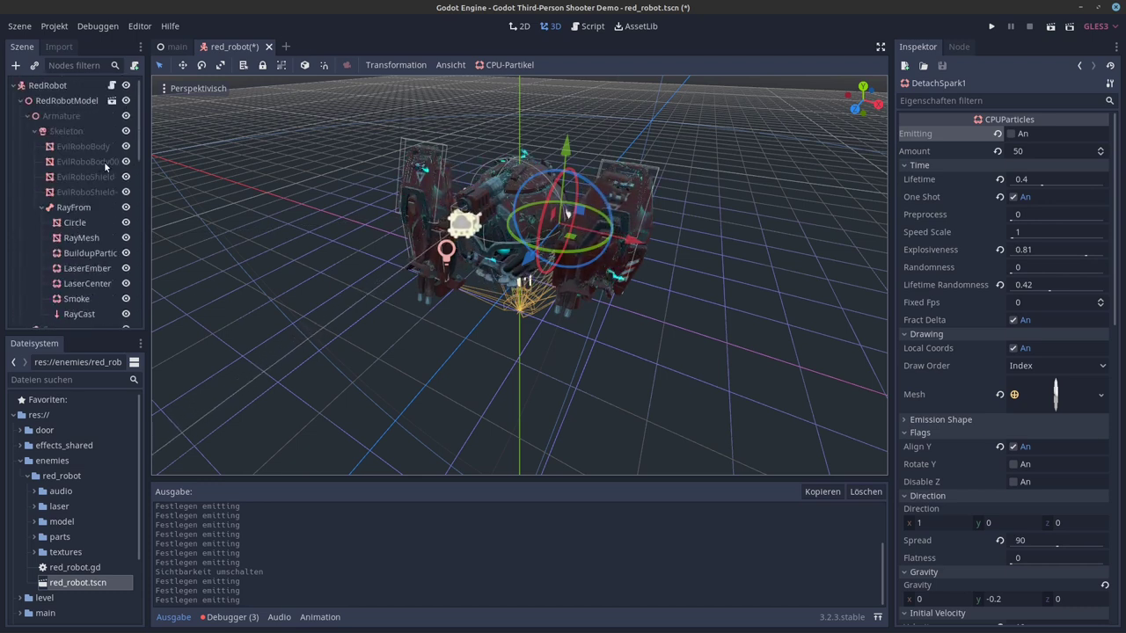
scroll(104, 161, "down", 5)
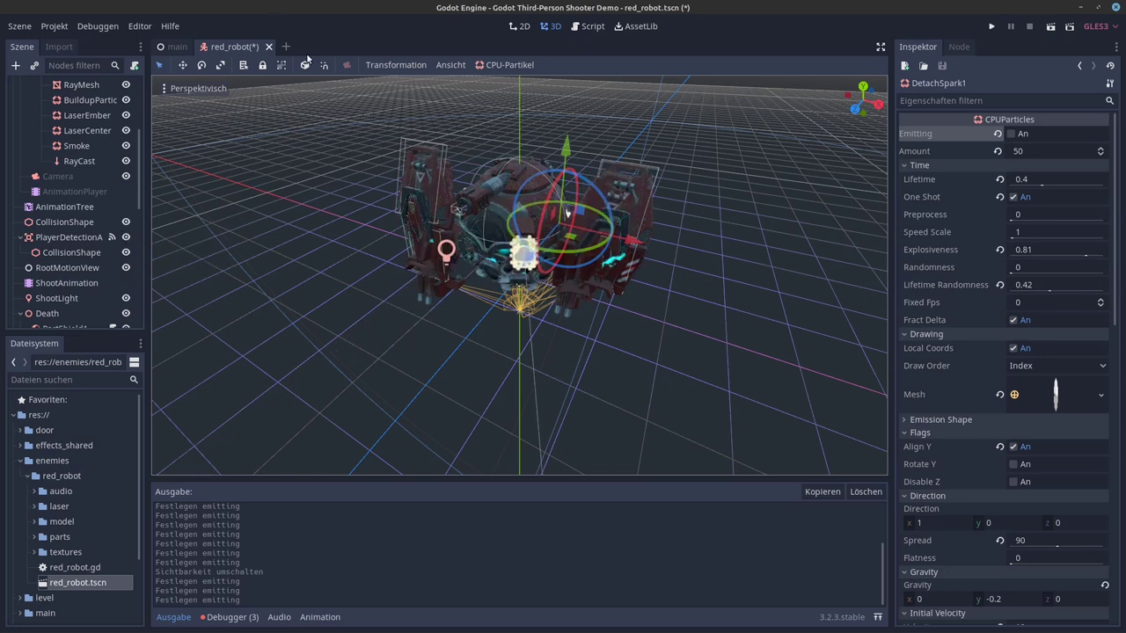
Step: Close the red_robot.tscn scene without saving its changes
left_click(268, 48)
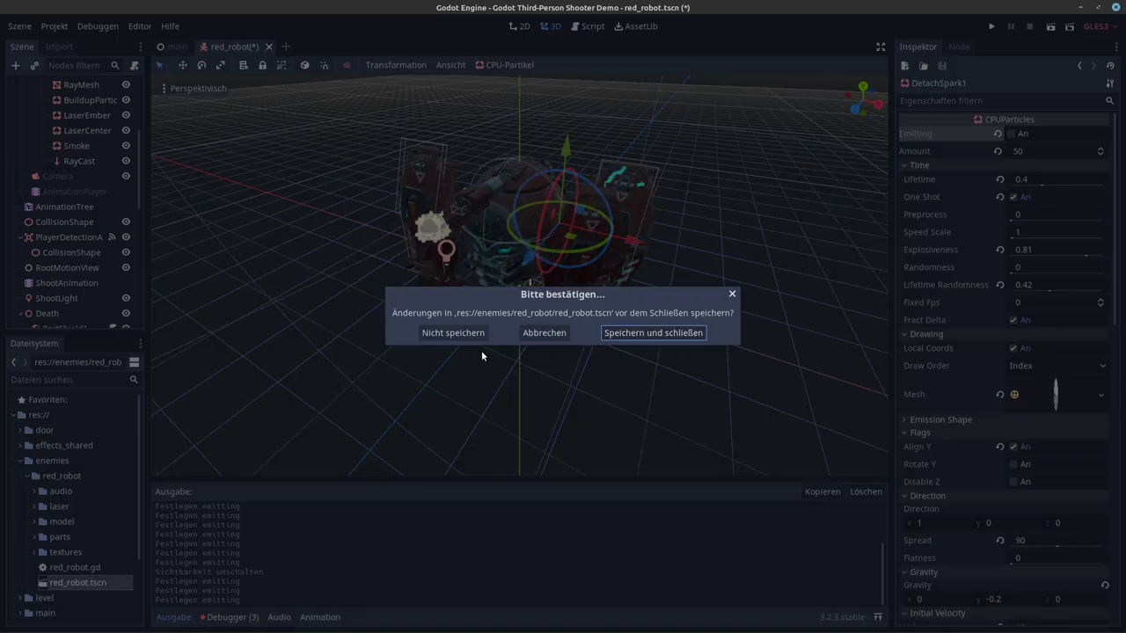
left_click(467, 331)
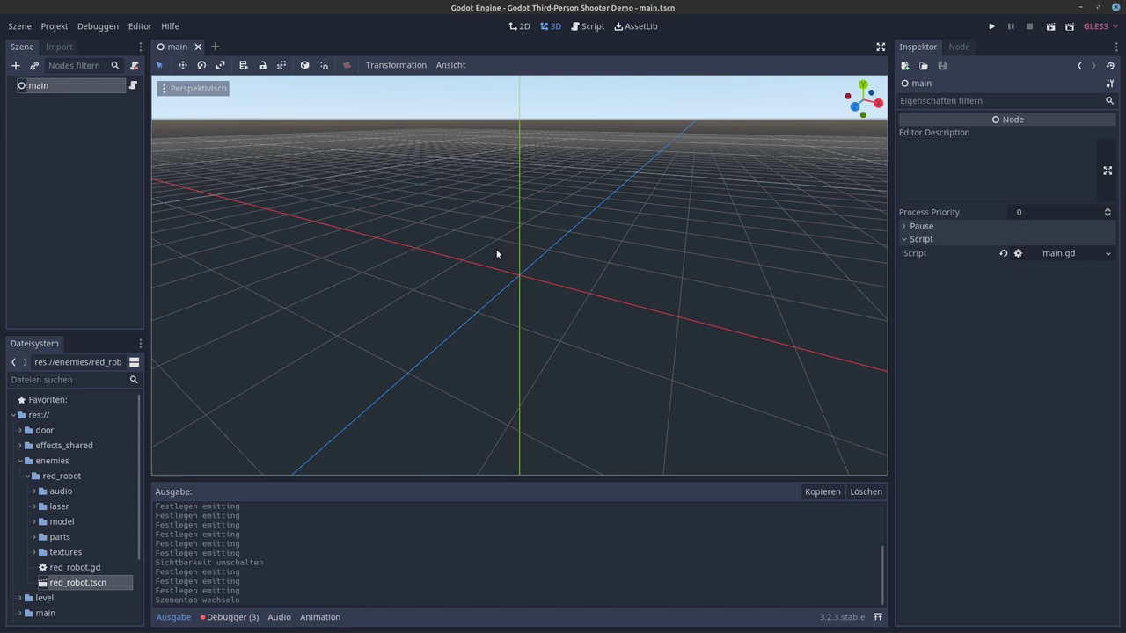
Step: Switch to the GoDot-DieOpenSourceSpieleEngine45mi_2021.pdf slides and show the "Wie selber anfangen?" page in full screen
key("alt+Tab")
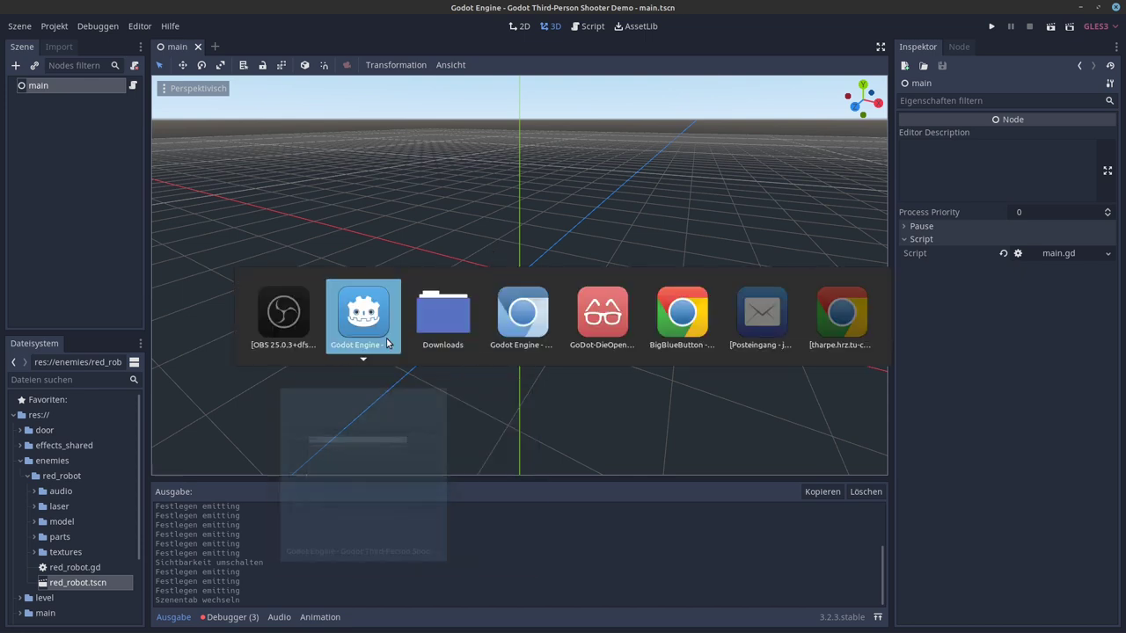
left_click(585, 317)
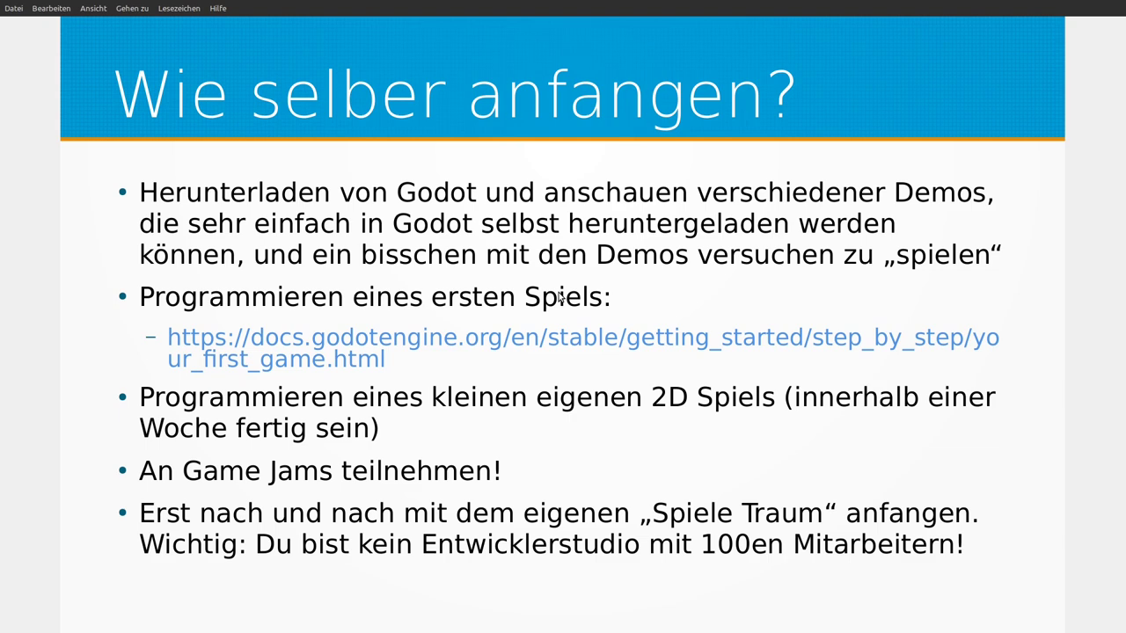
key("Escape")
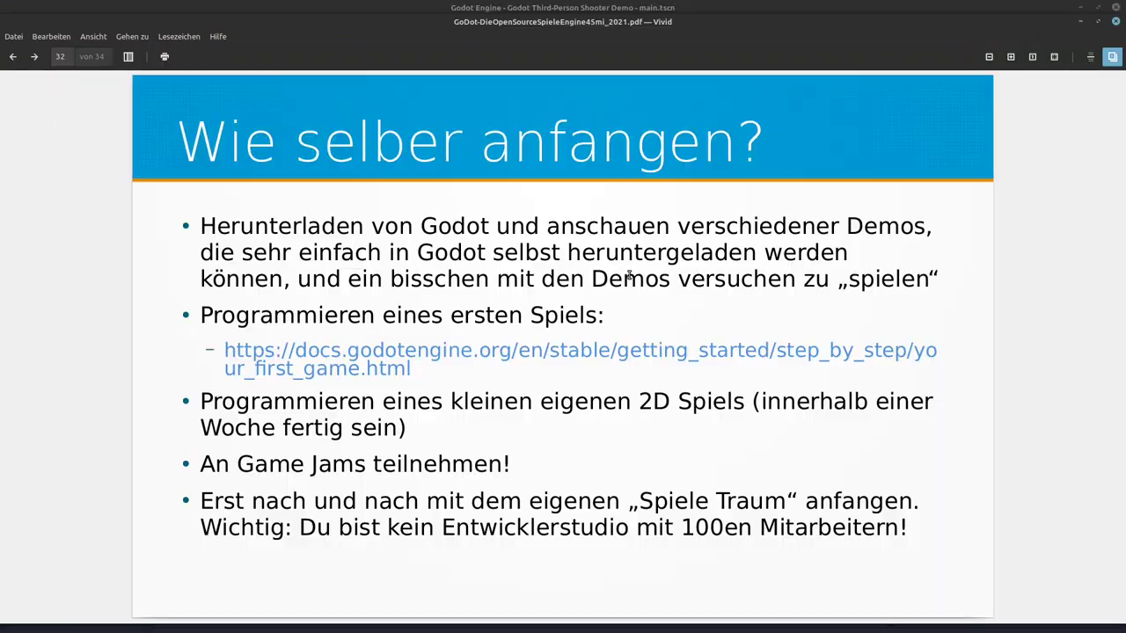
key("F11")
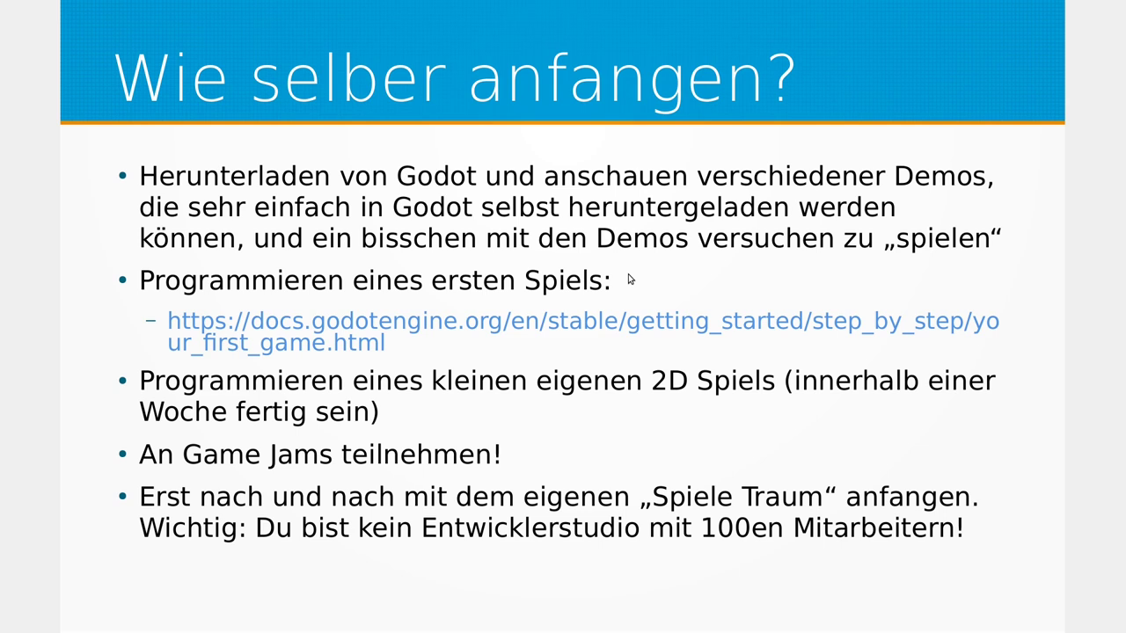